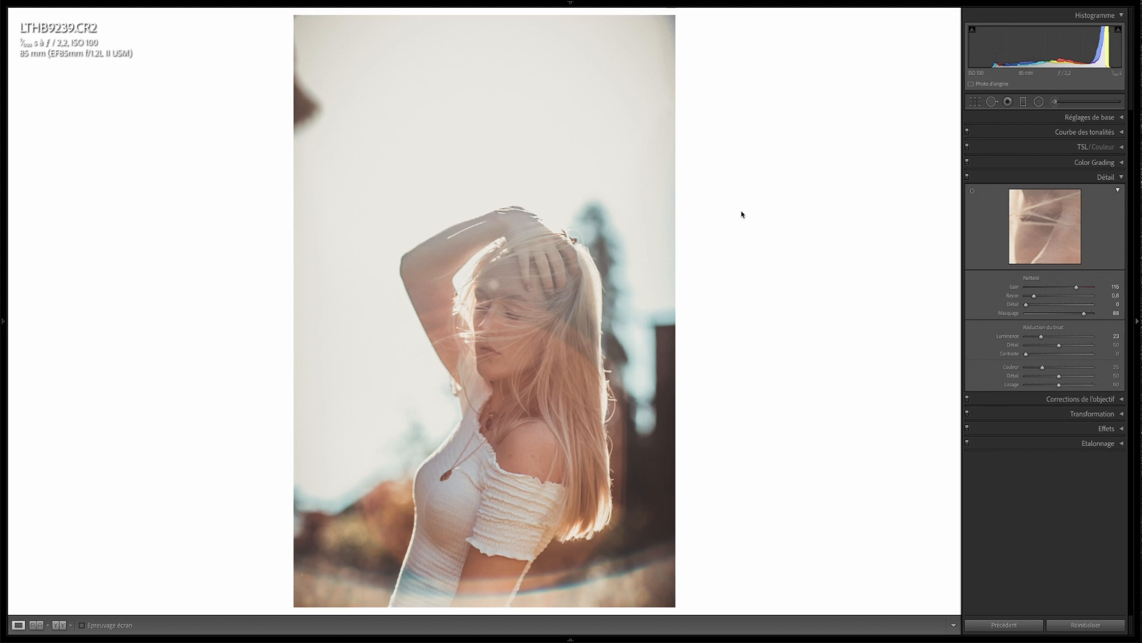
Try the background colours Noir, Gris très foncé and Gris clair around the photo, ending on Blanc
right_click(469, 241)
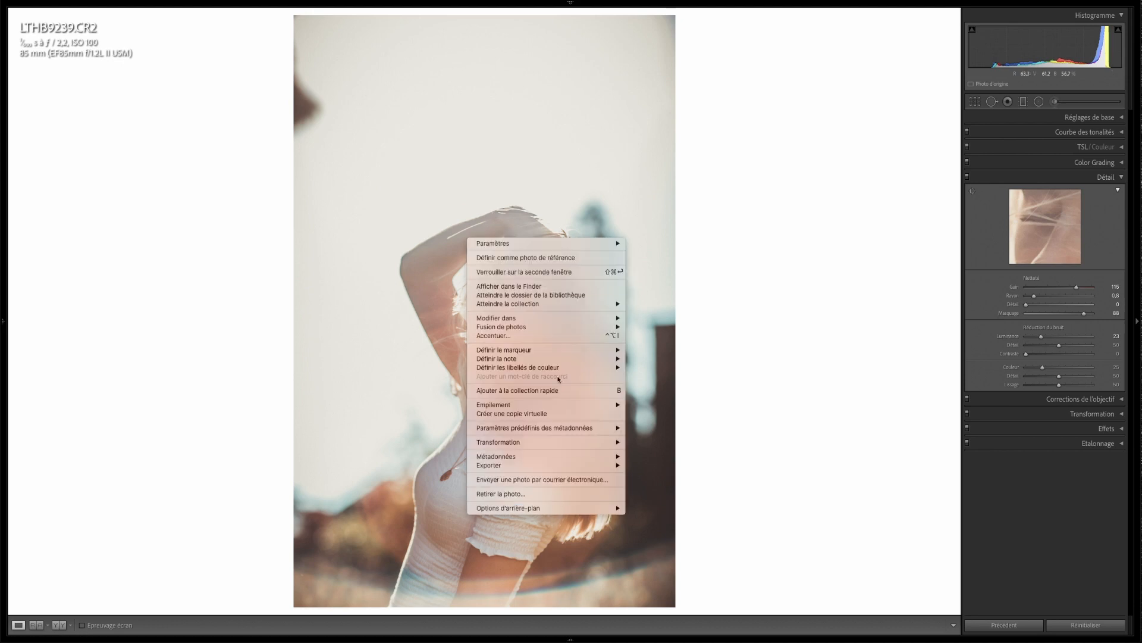
right_click(755, 247)
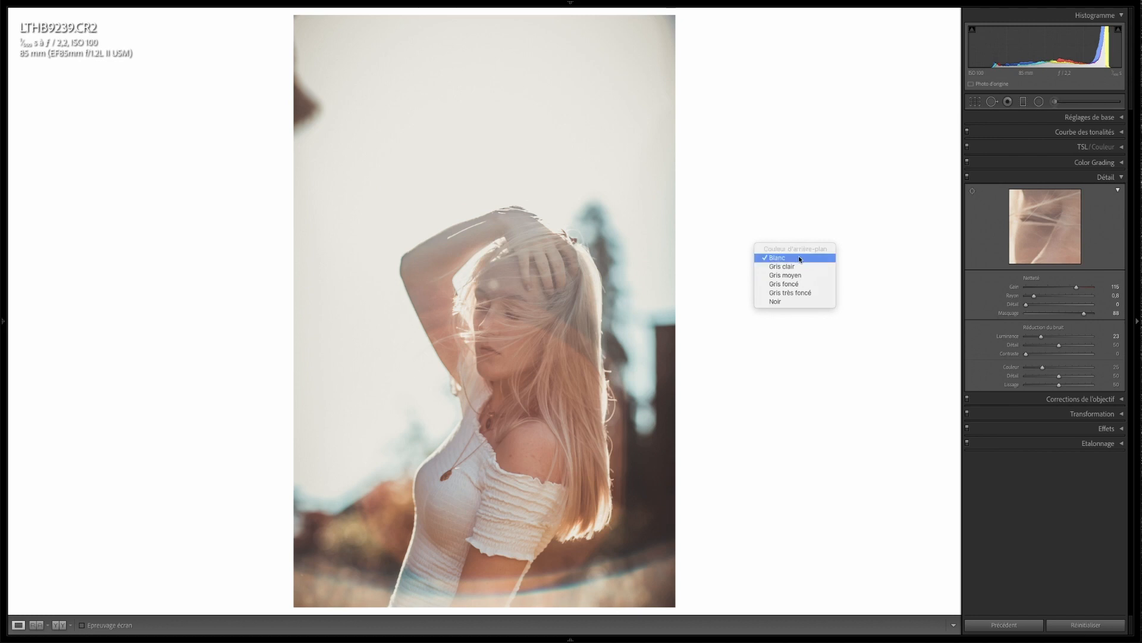
left_click(792, 301)
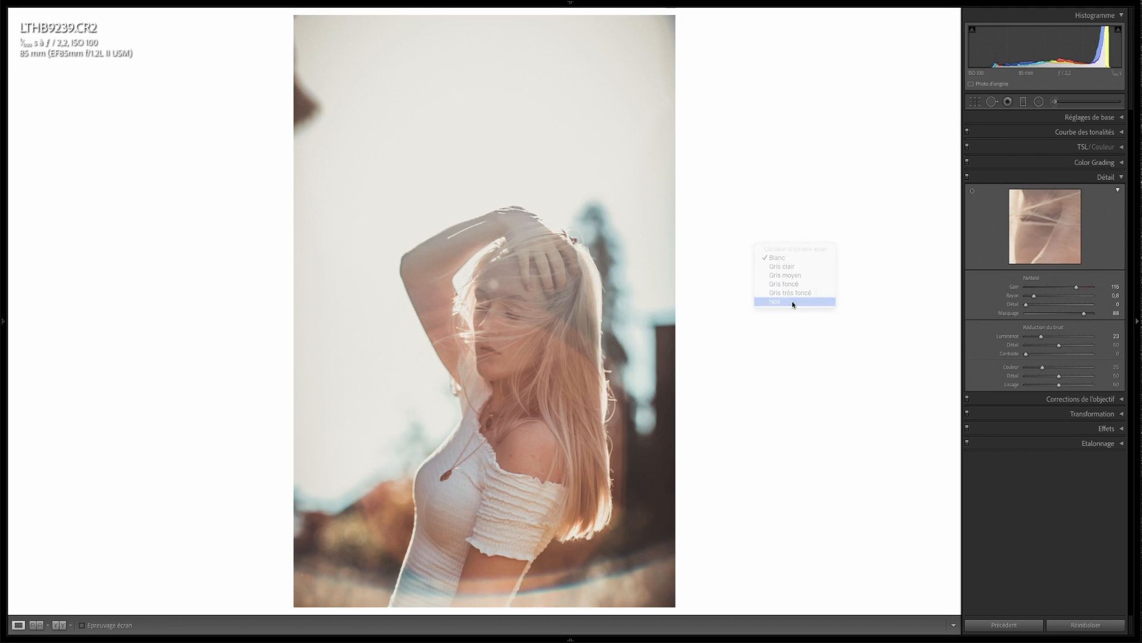
right_click(790, 307)
left_click(827, 354)
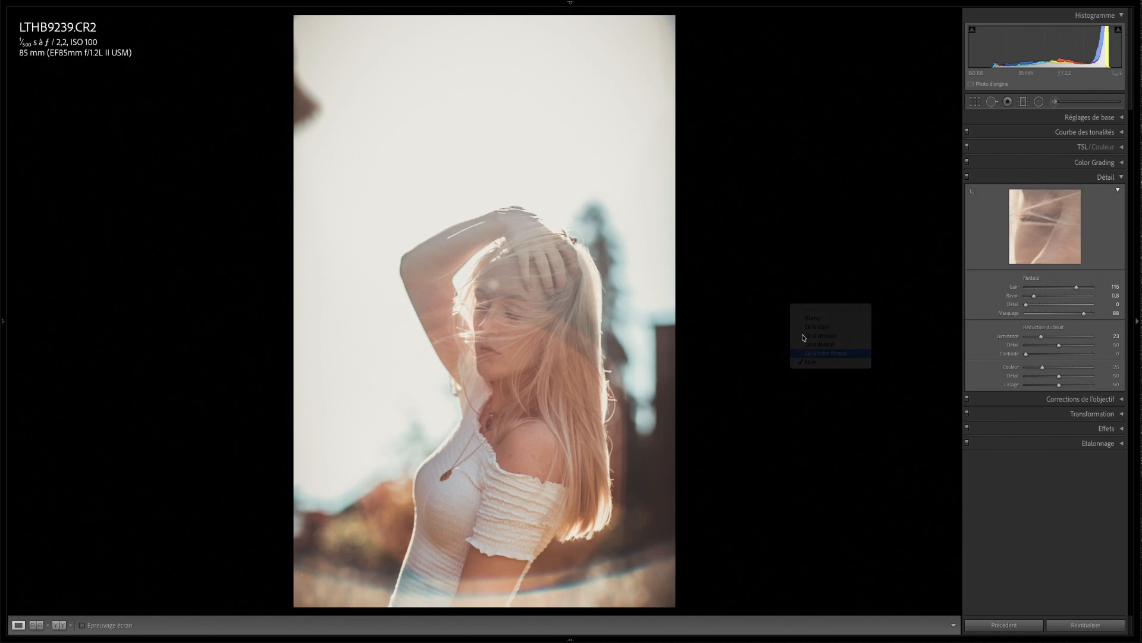
right_click(791, 309)
left_click(818, 328)
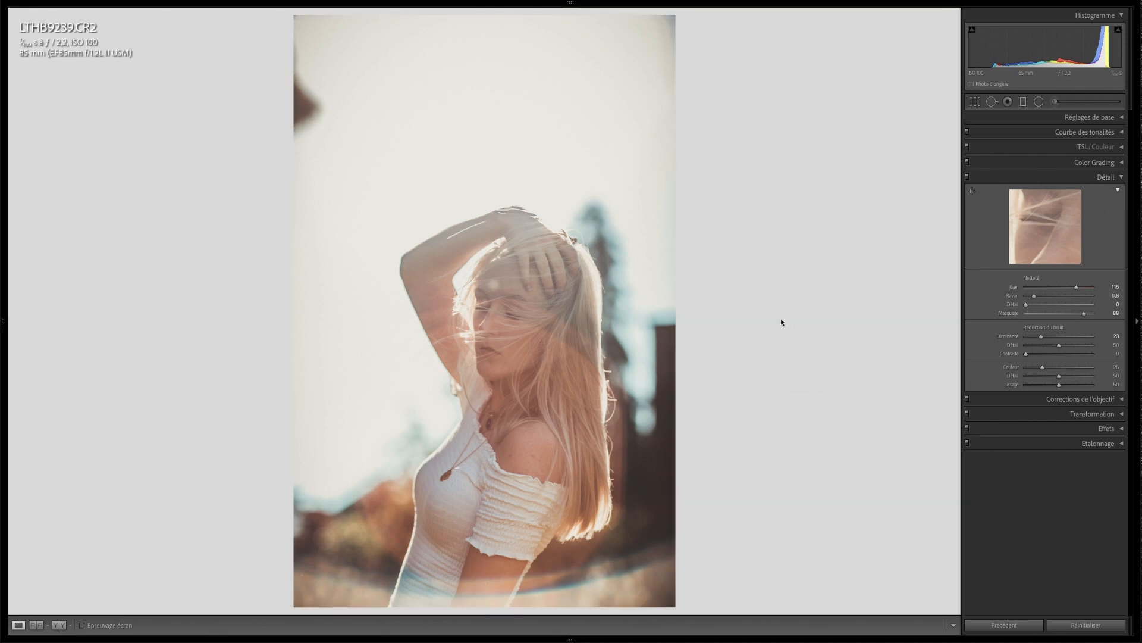
right_click(780, 319)
left_click(799, 332)
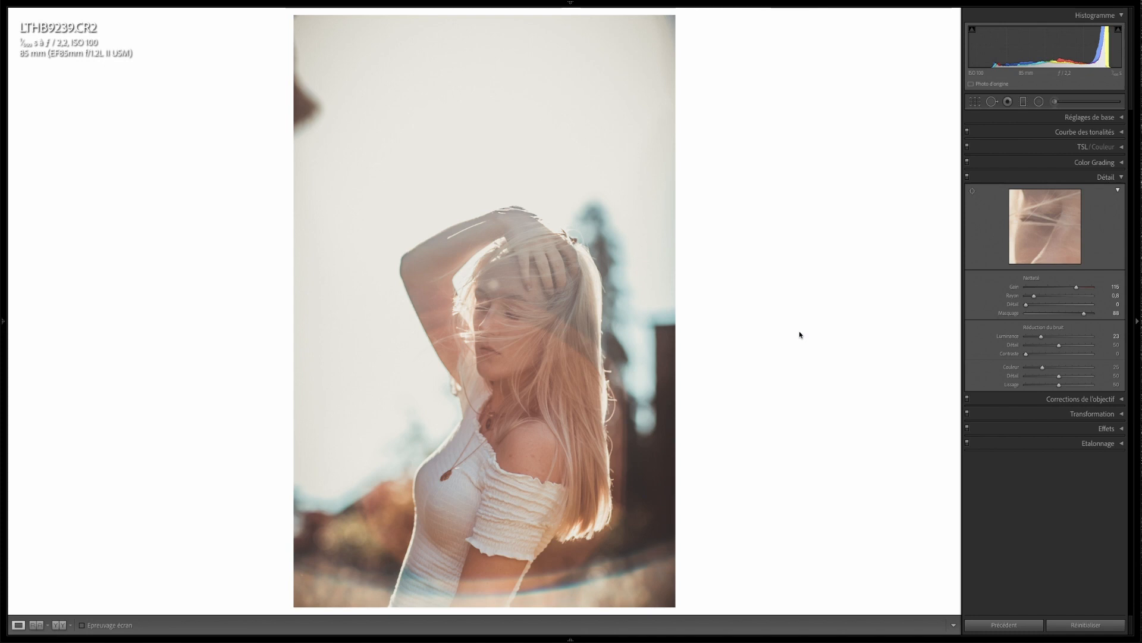
Compare a Noir background around the portrait with a Blanc one, finishing on Blanc
right_click(799, 331)
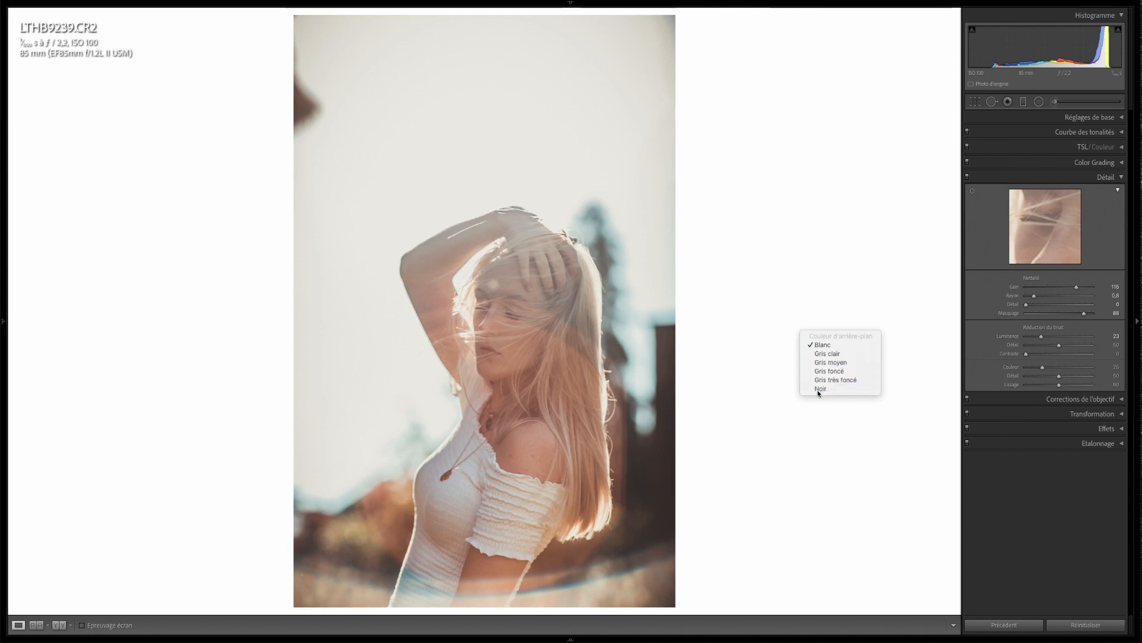
left_click(818, 390)
right_click(765, 316)
left_click(795, 330)
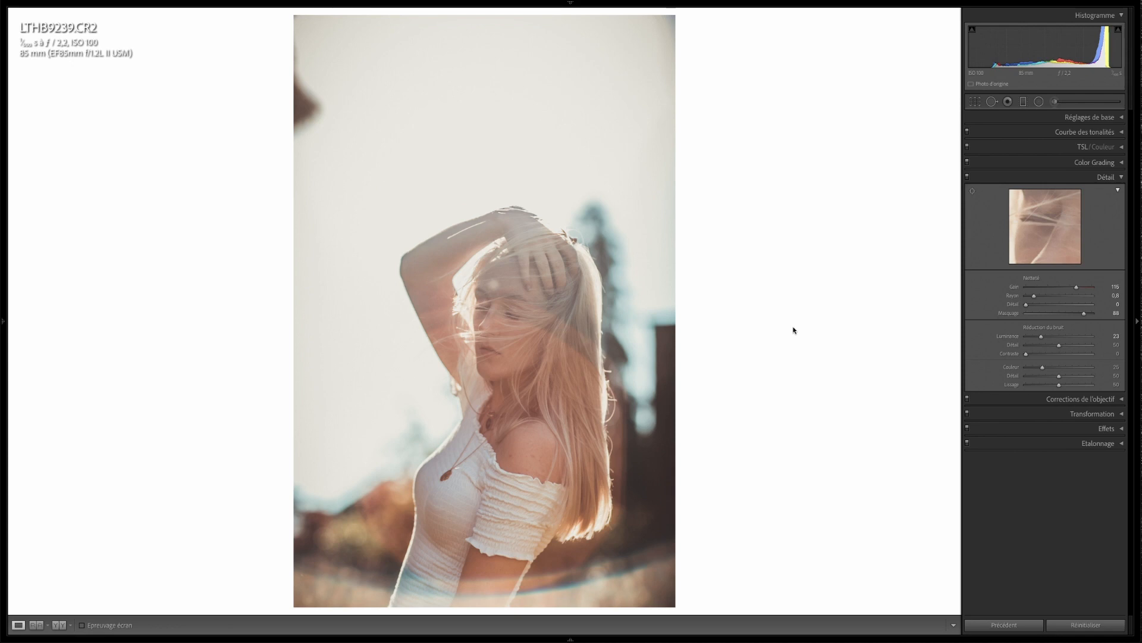
Test Noir, Gris foncé and Gris moyen as the background colour and return it to Blanc
right_click(752, 308)
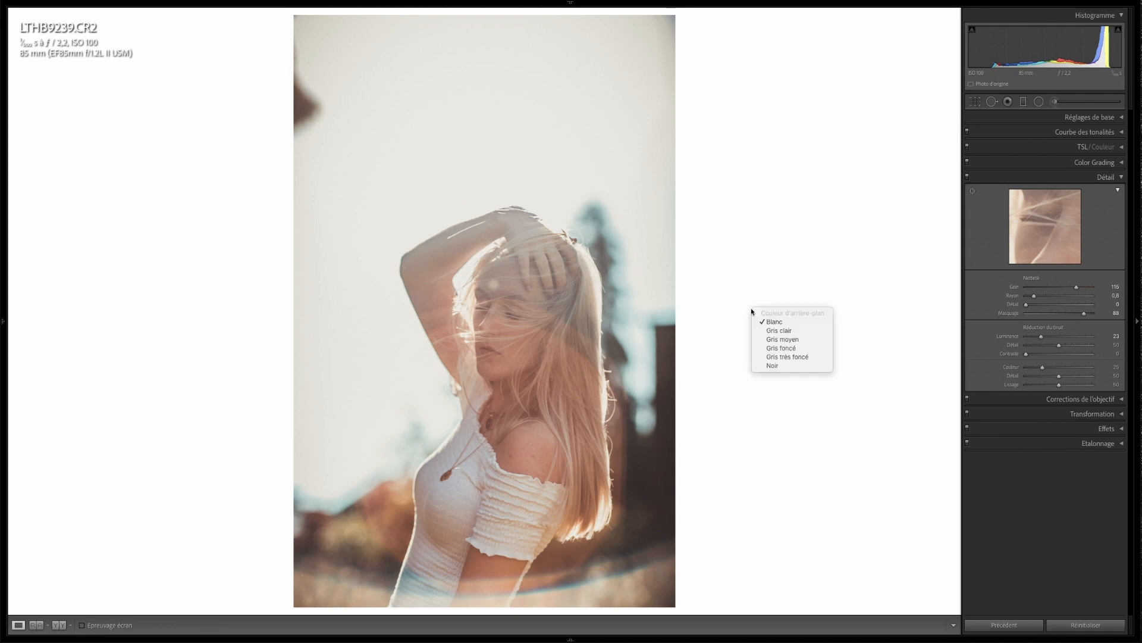
left_click(784, 366)
right_click(764, 342)
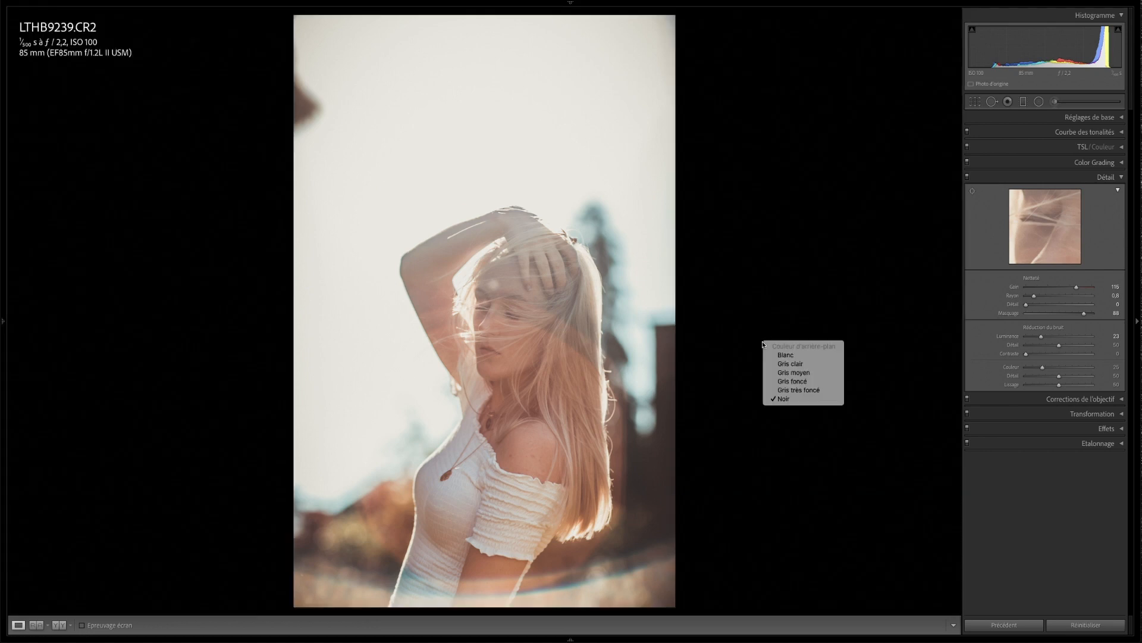
left_click(790, 381)
right_click(780, 381)
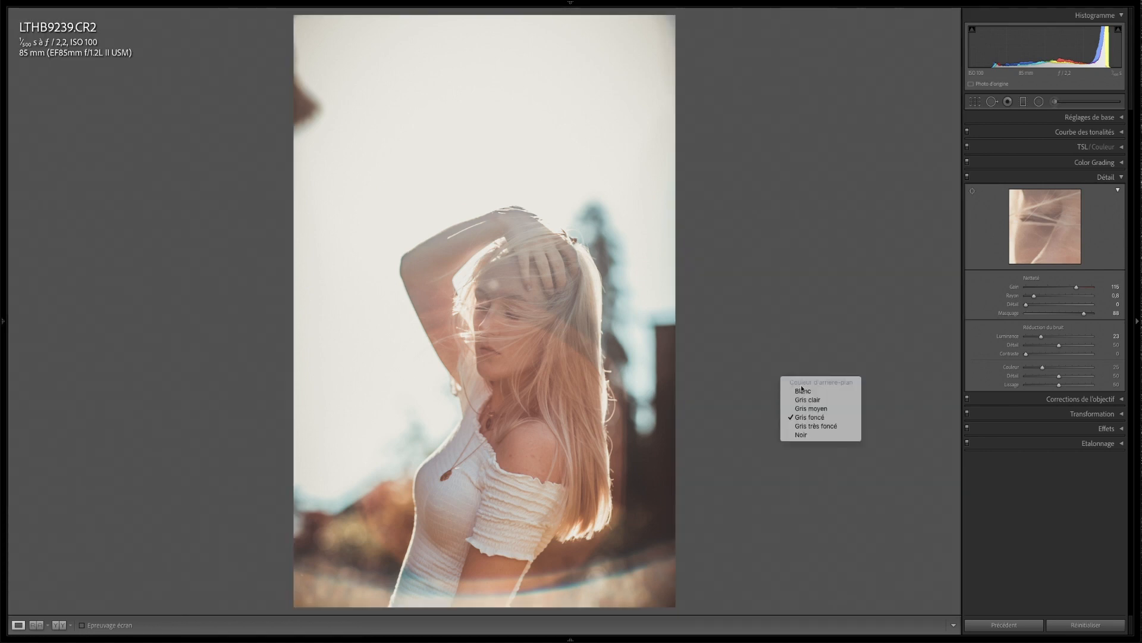
left_click(816, 410)
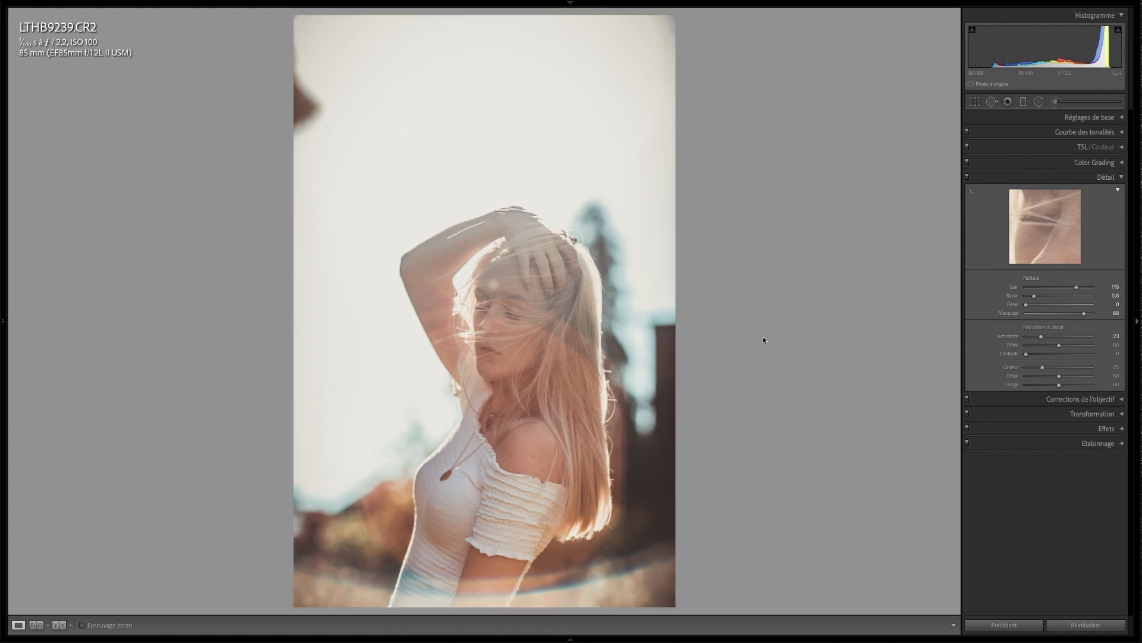
right_click(763, 340)
left_click(788, 352)
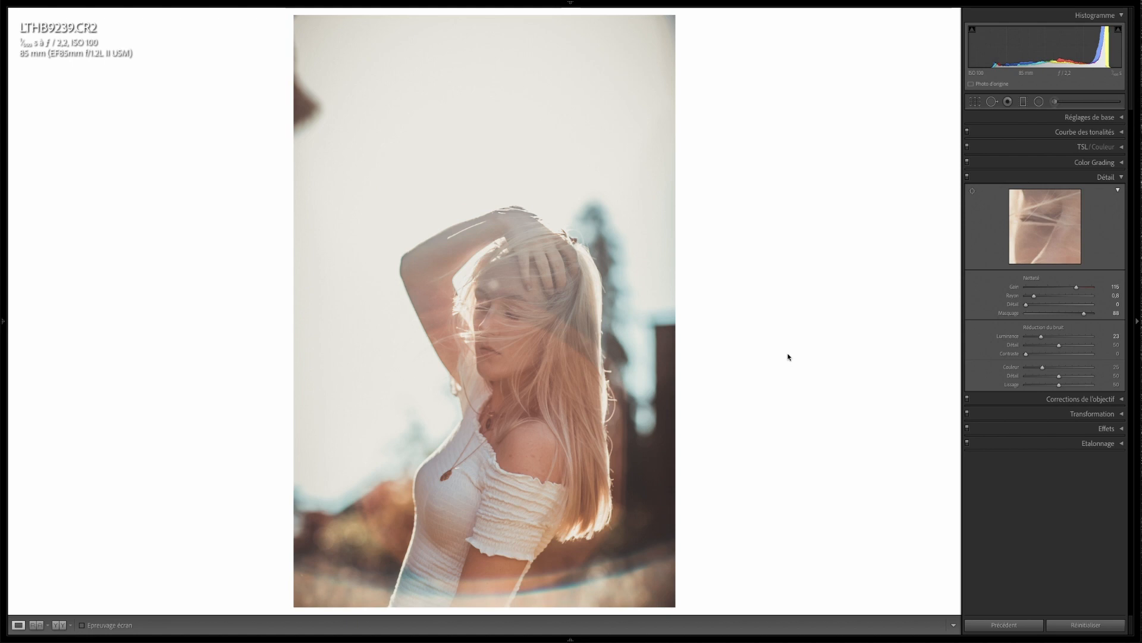
right_click(776, 320)
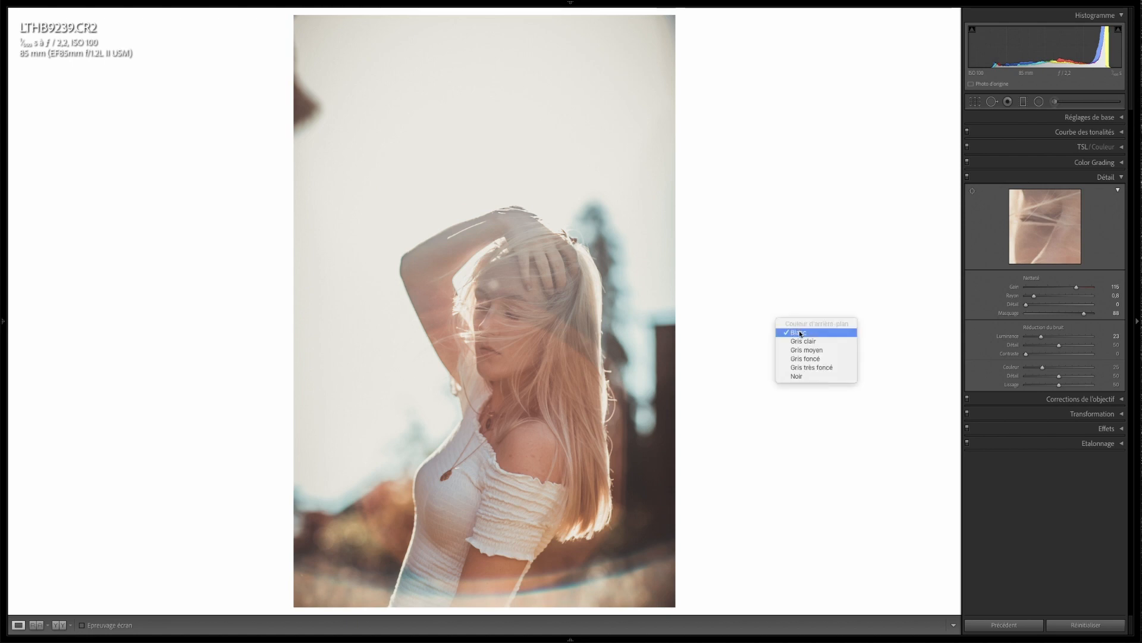
left_click(757, 288)
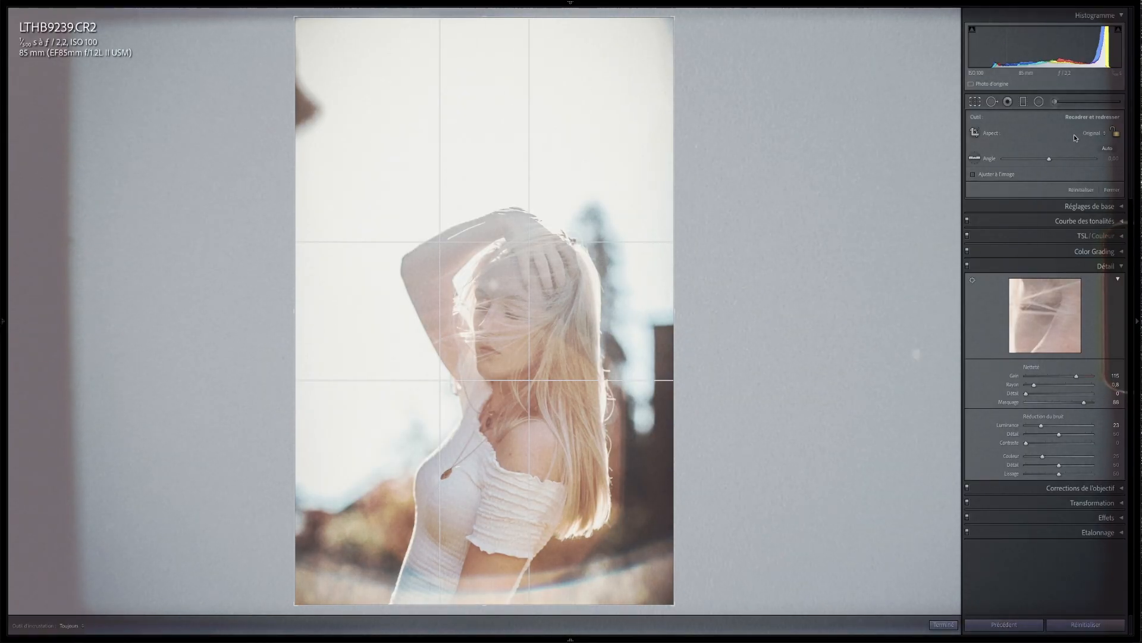
Crop the portrait to a 1x1 aspect ratio, shift the framing lower on the woman, and apply it
left_click(1091, 133)
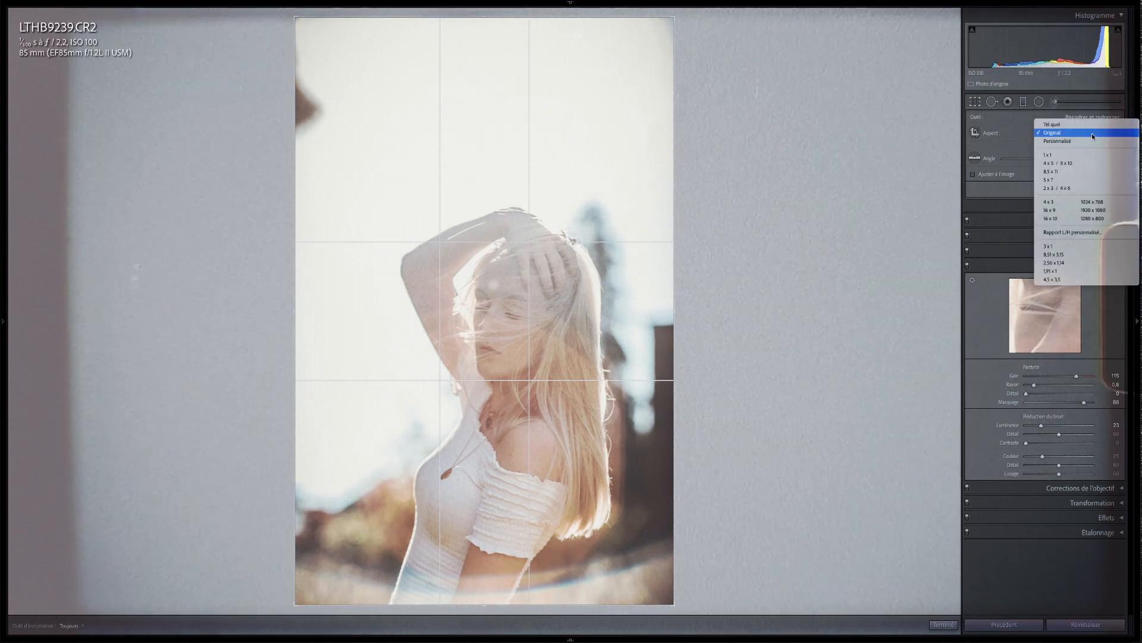
left_click(1069, 158)
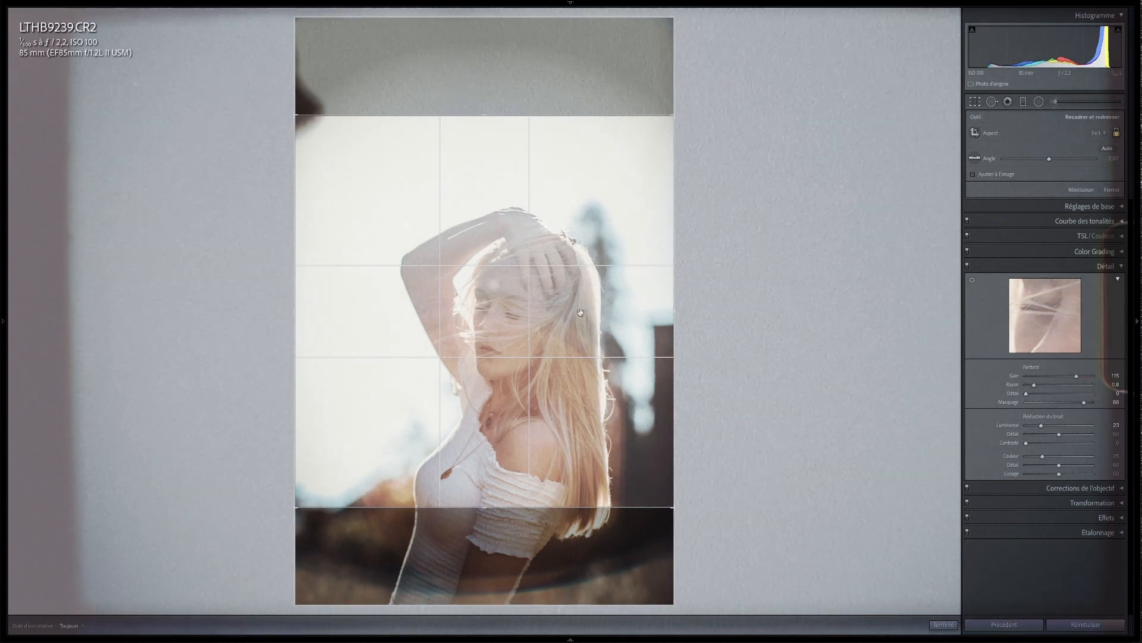
left_click_drag(561, 335, 561, 291)
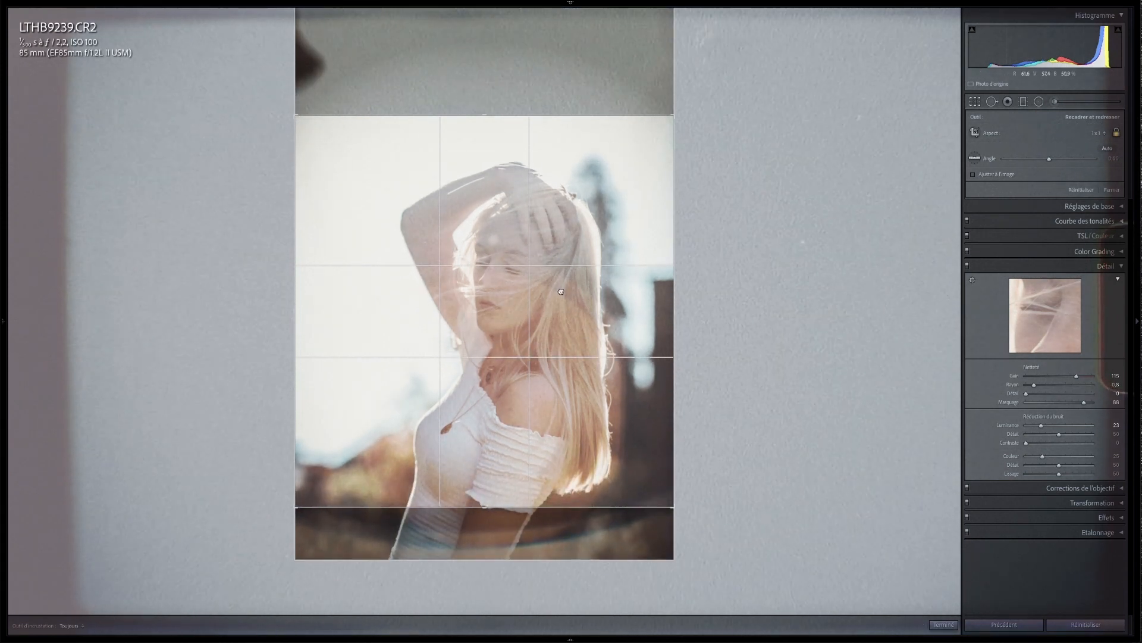
left_click(943, 624)
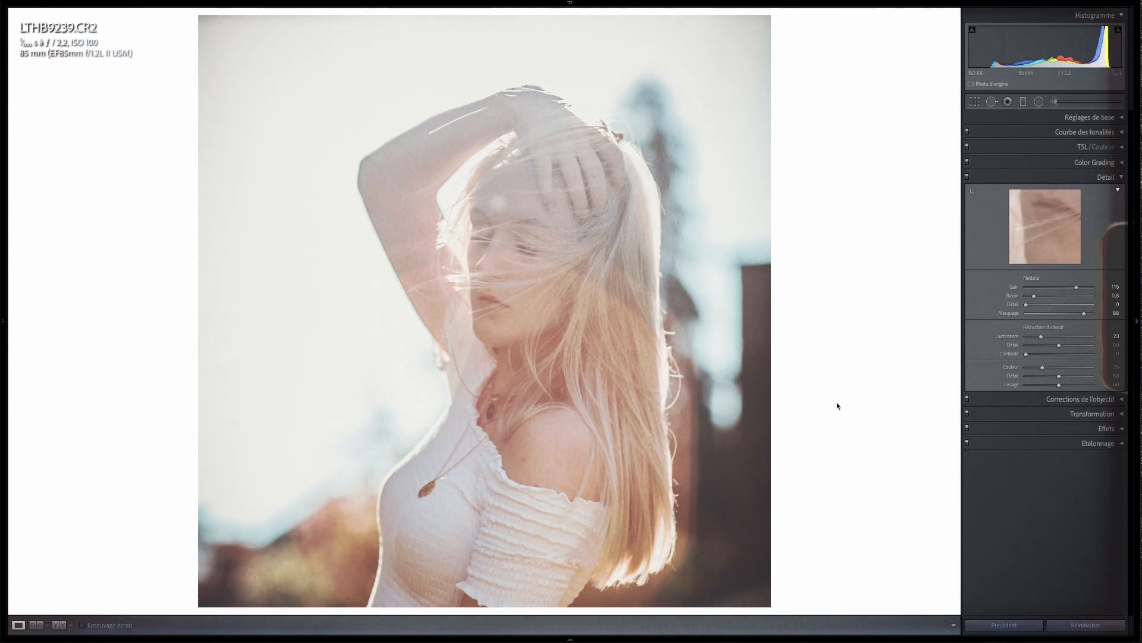
Reset the photo's crop to the original framing and close the crop tool
left_click(975, 101)
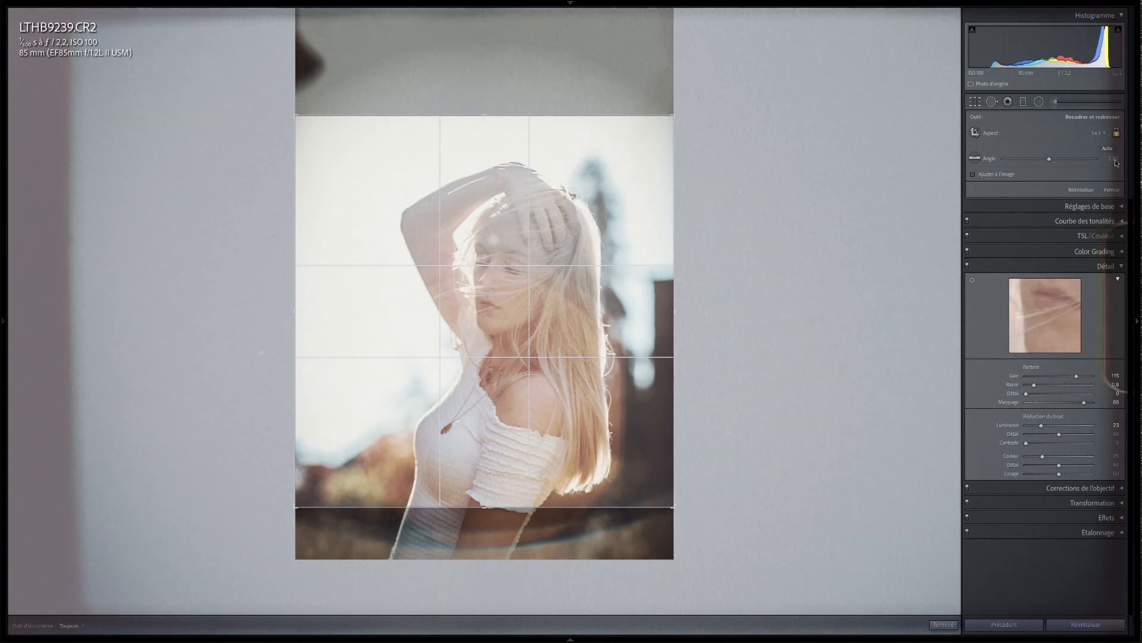
left_click(950, 625)
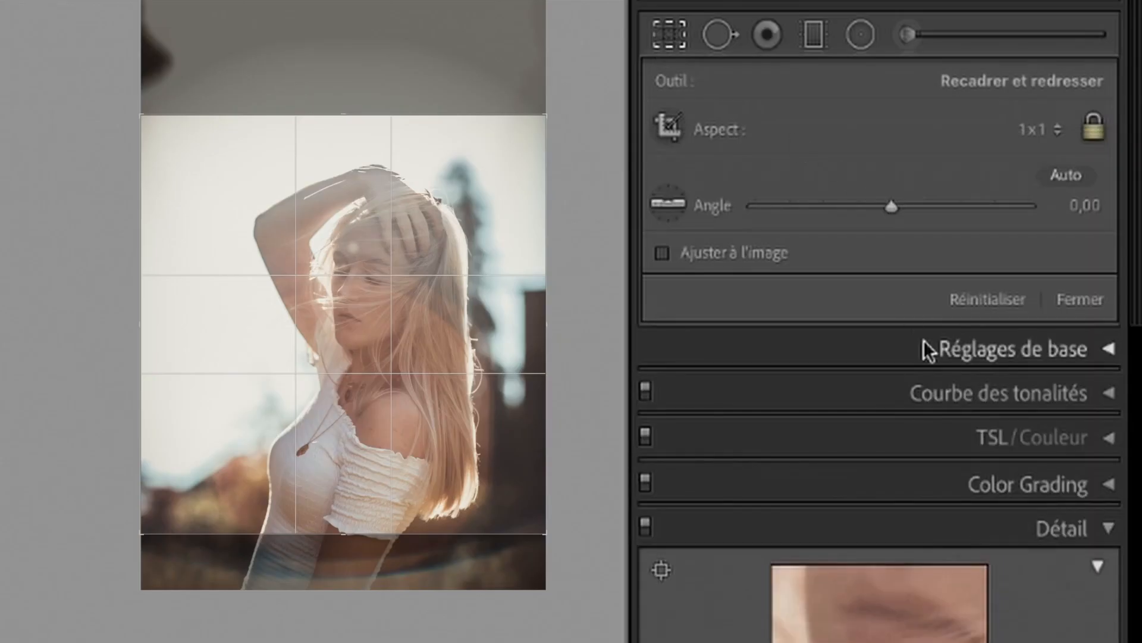
left_click(987, 298)
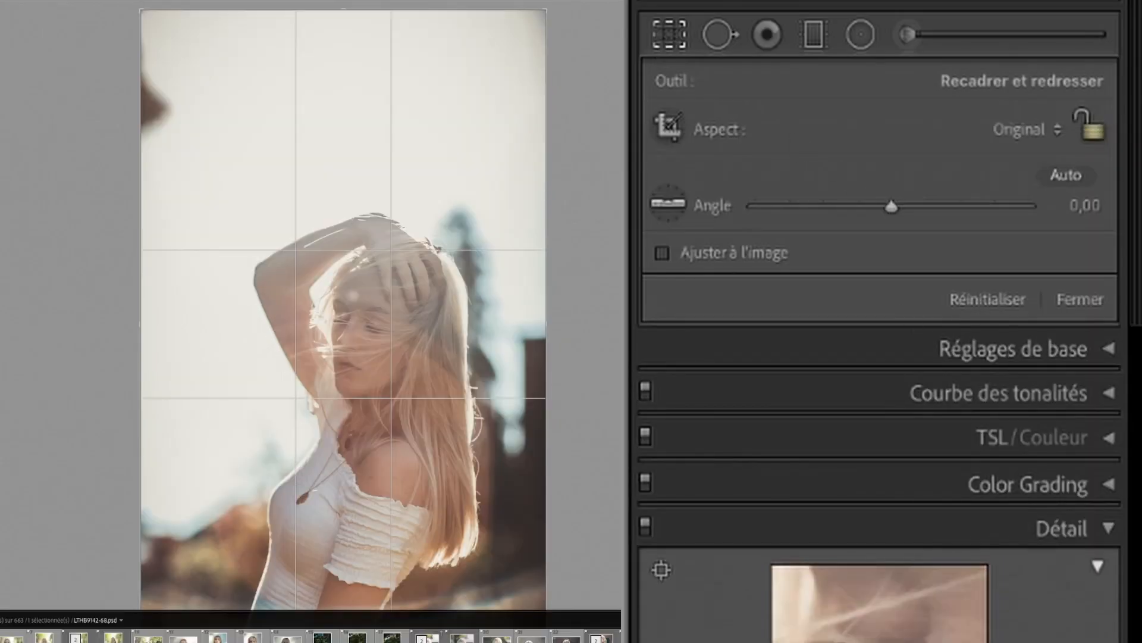
key("Return")
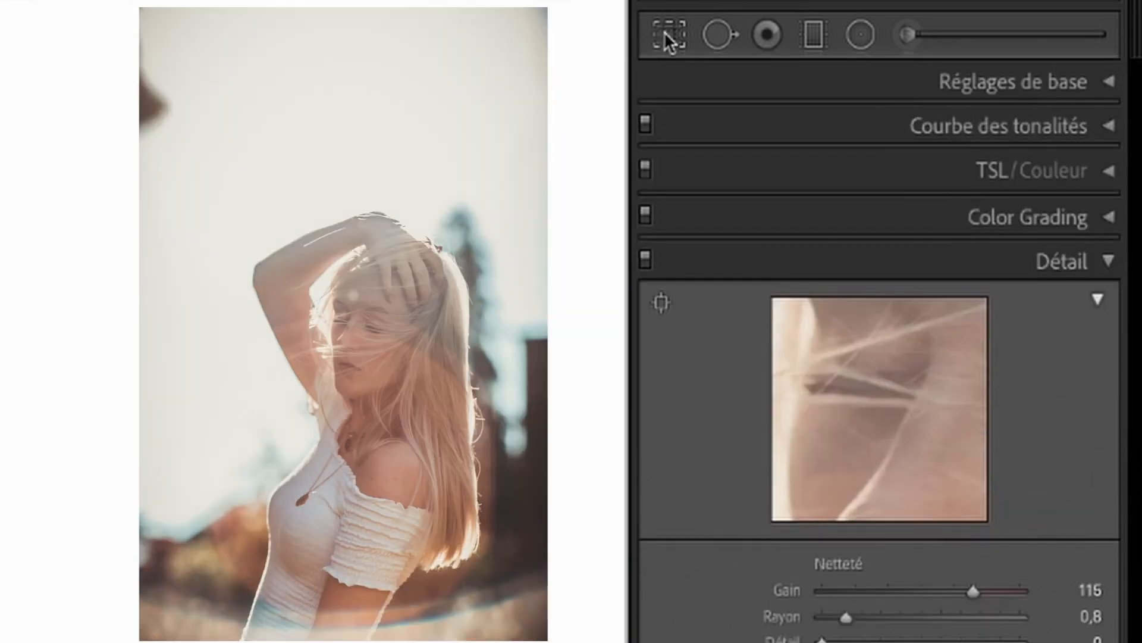
Start a new crop with a 1x1 aspect ratio and position the frame lower around the woman's upper body
key("r")
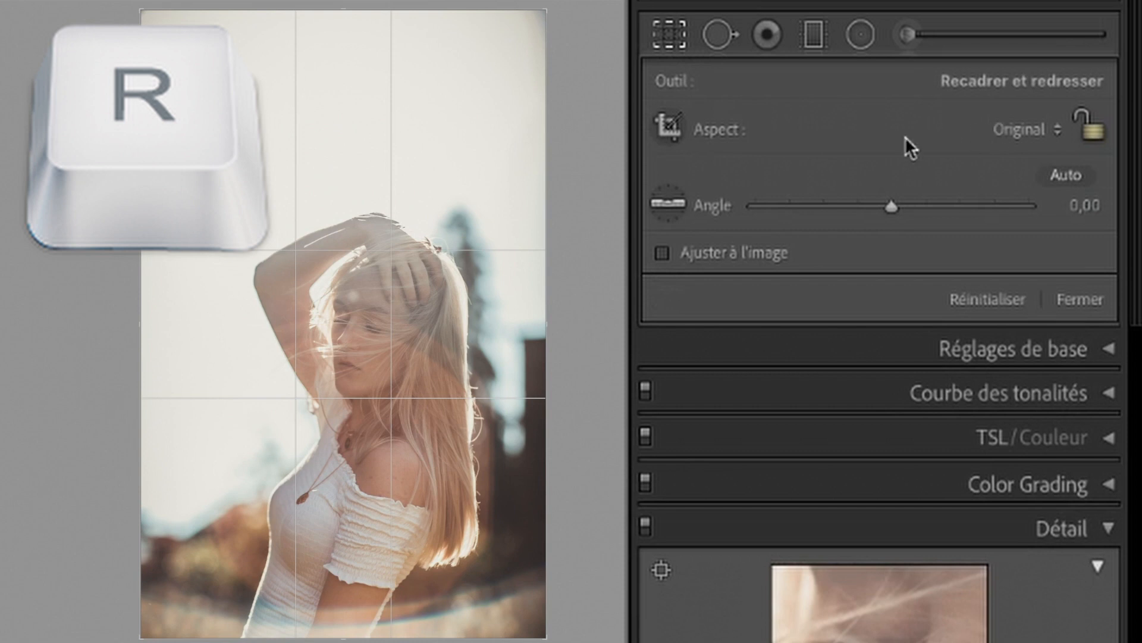
left_click(1012, 128)
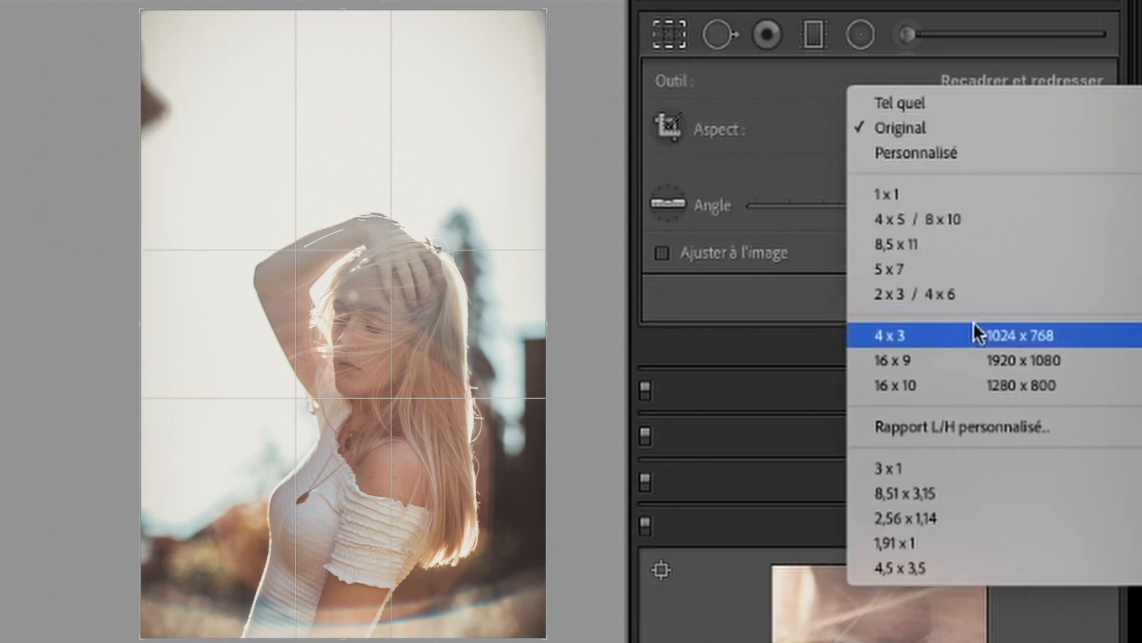
left_click(967, 195)
left_click_drag(443, 327, 451, 284)
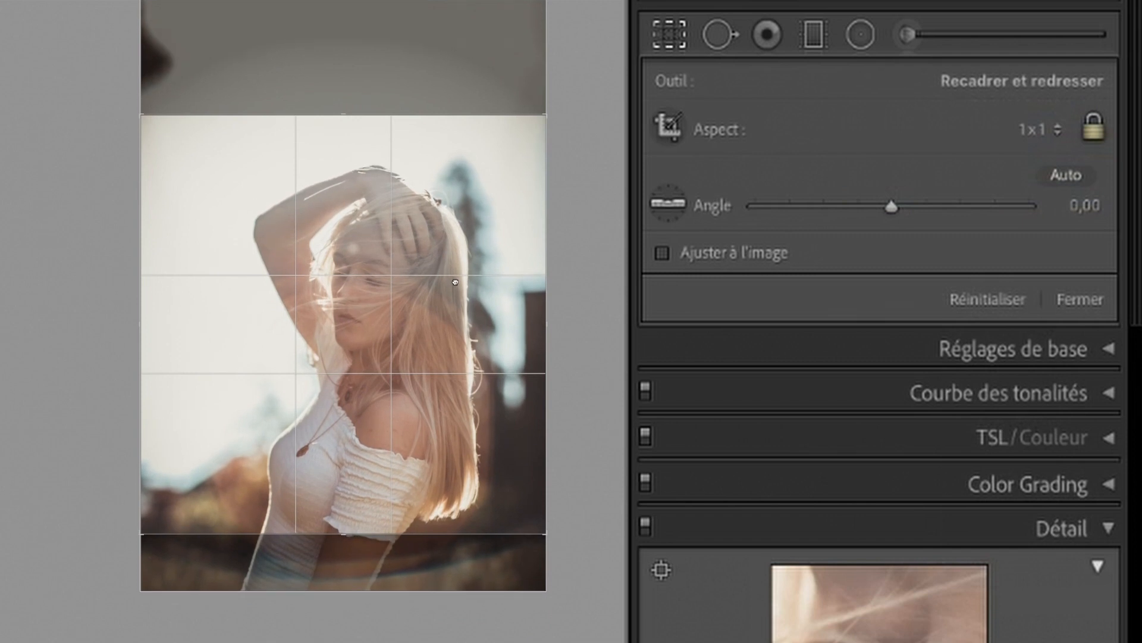
left_click_drag(445, 319, 454, 315)
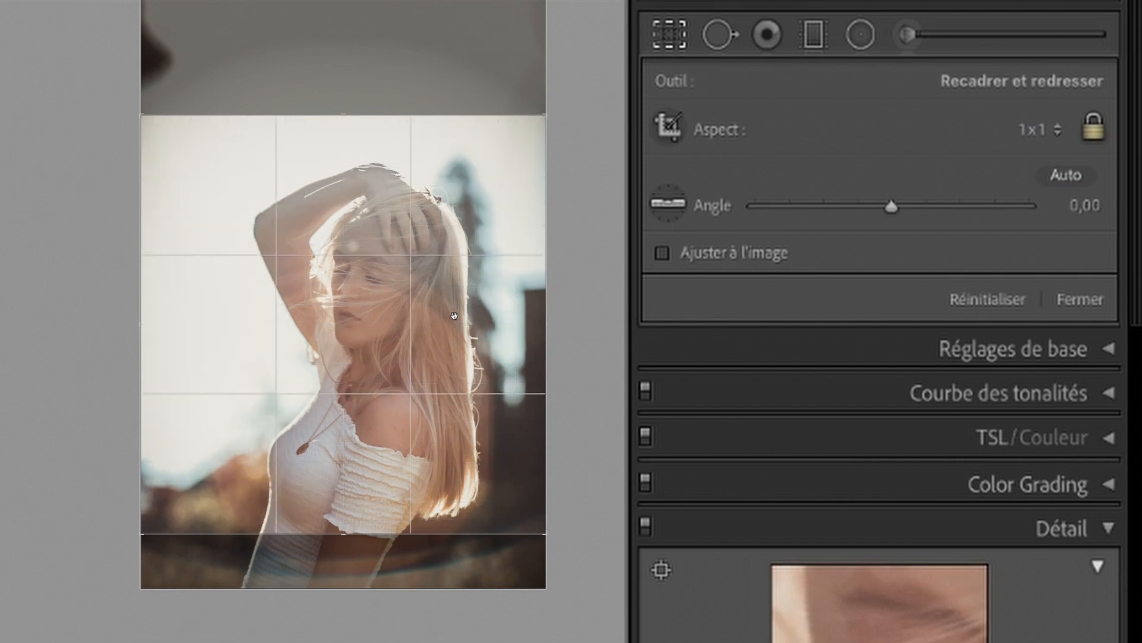
Cycle through the crop guide overlays, ending on the golden-ratio grid, and apply the 1x1 crop
key("o")
key("o")
key("o")
key("o")
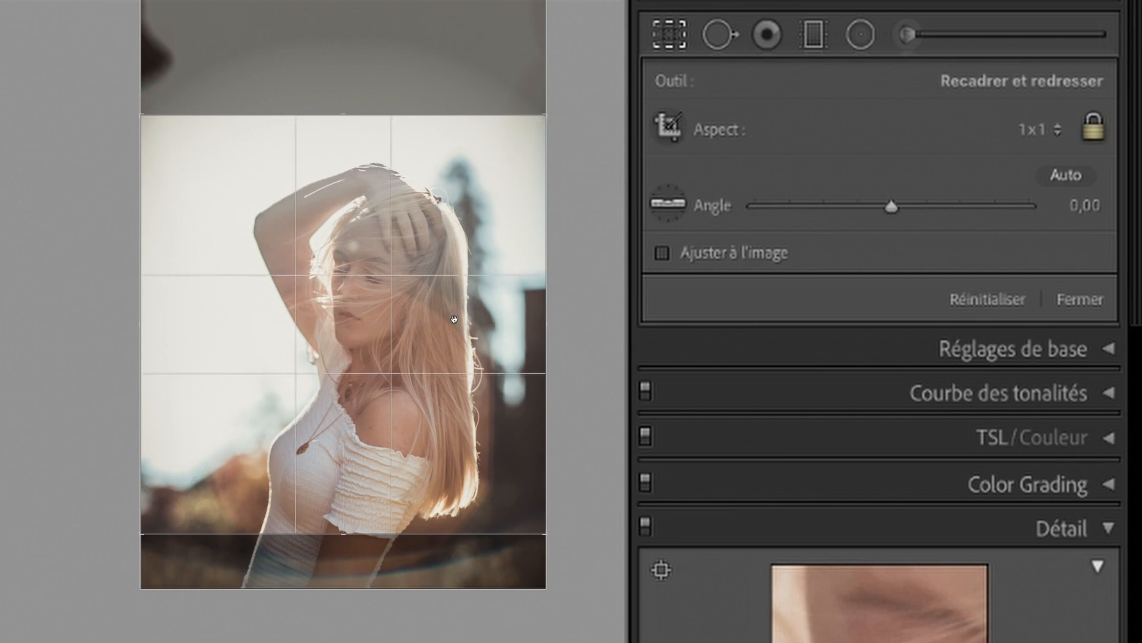
left_click_drag(454, 319, 455, 318)
key("o")
key("o")
key("o")
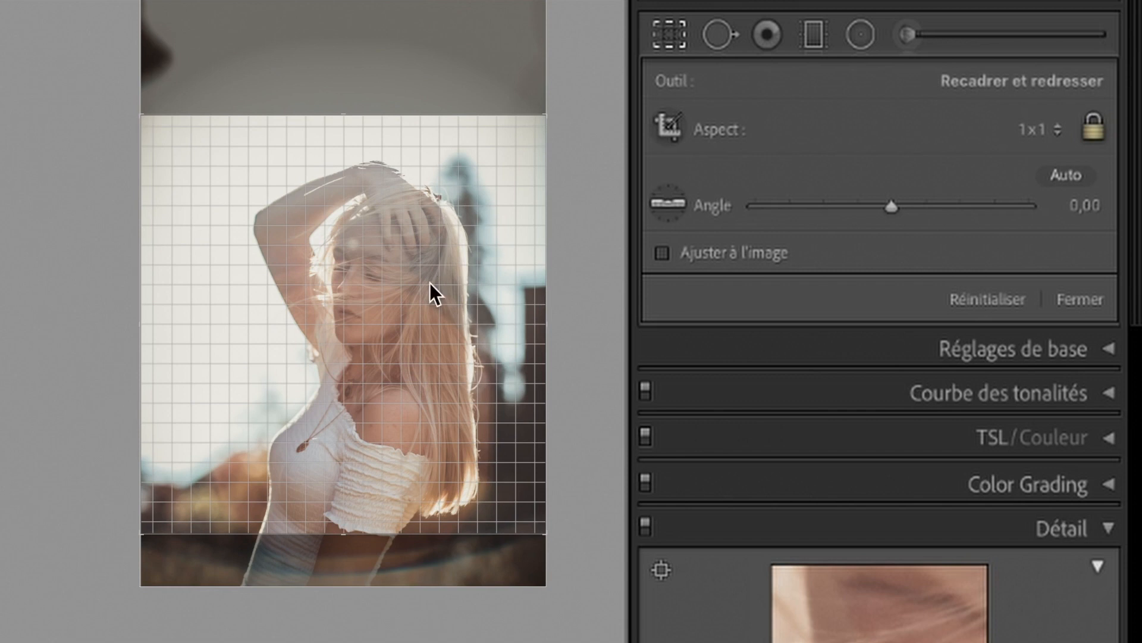
key("o")
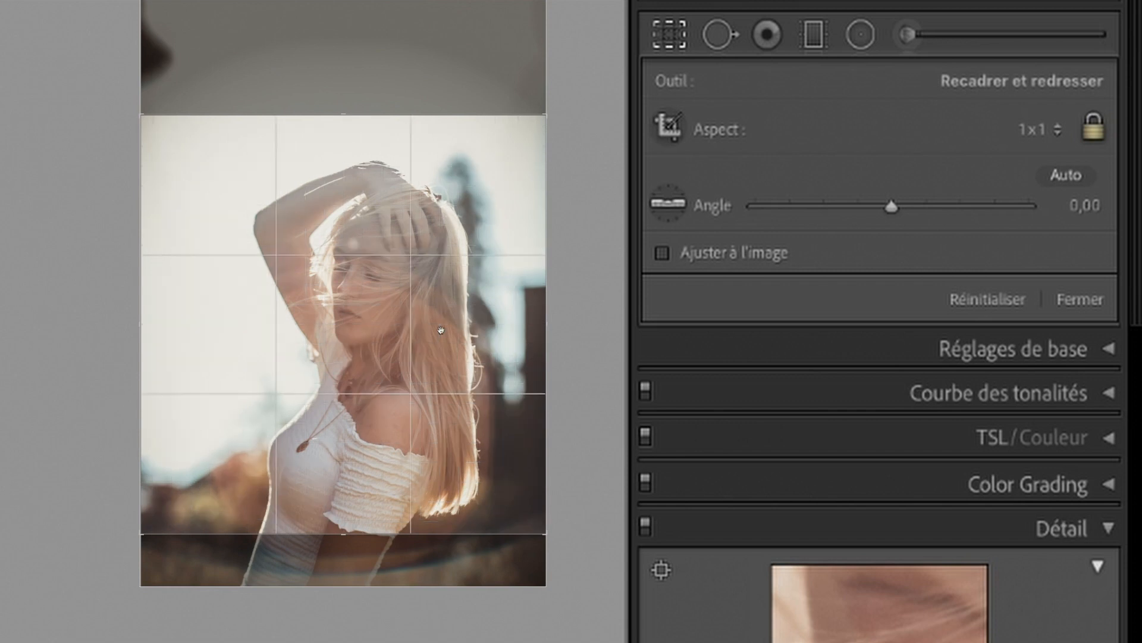
key("o")
key("o")
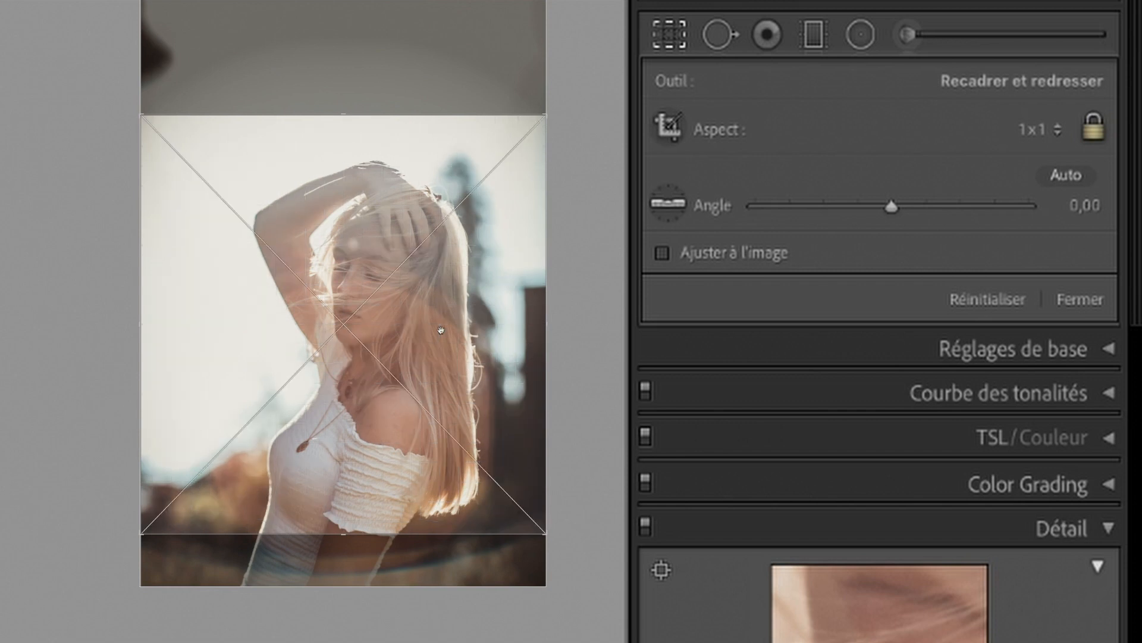
key("o")
key("o")
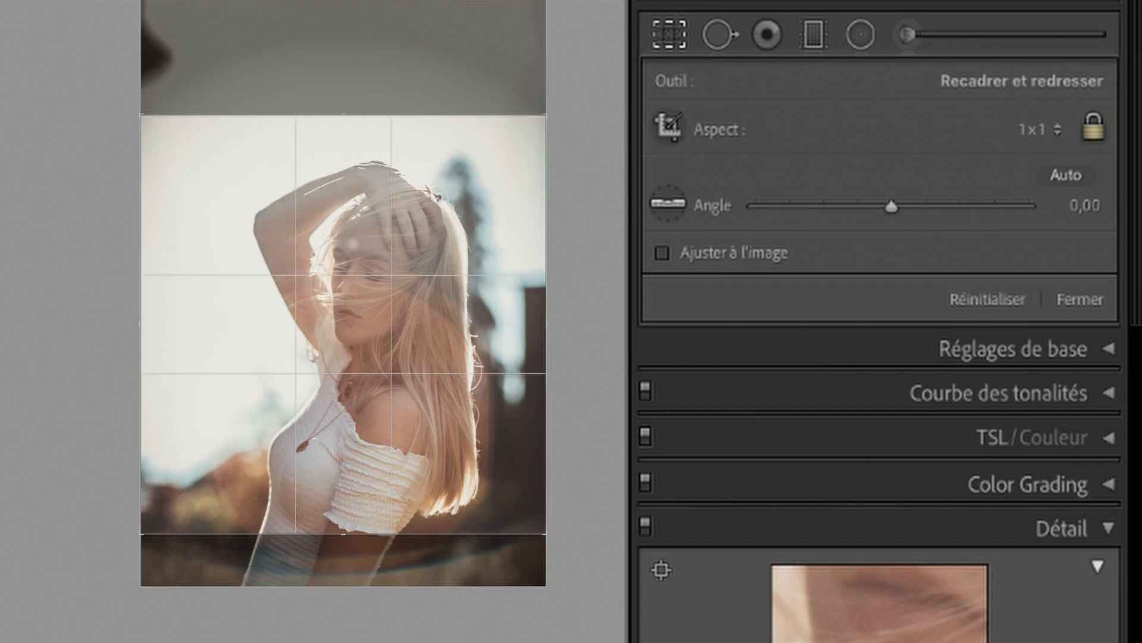
key("Return")
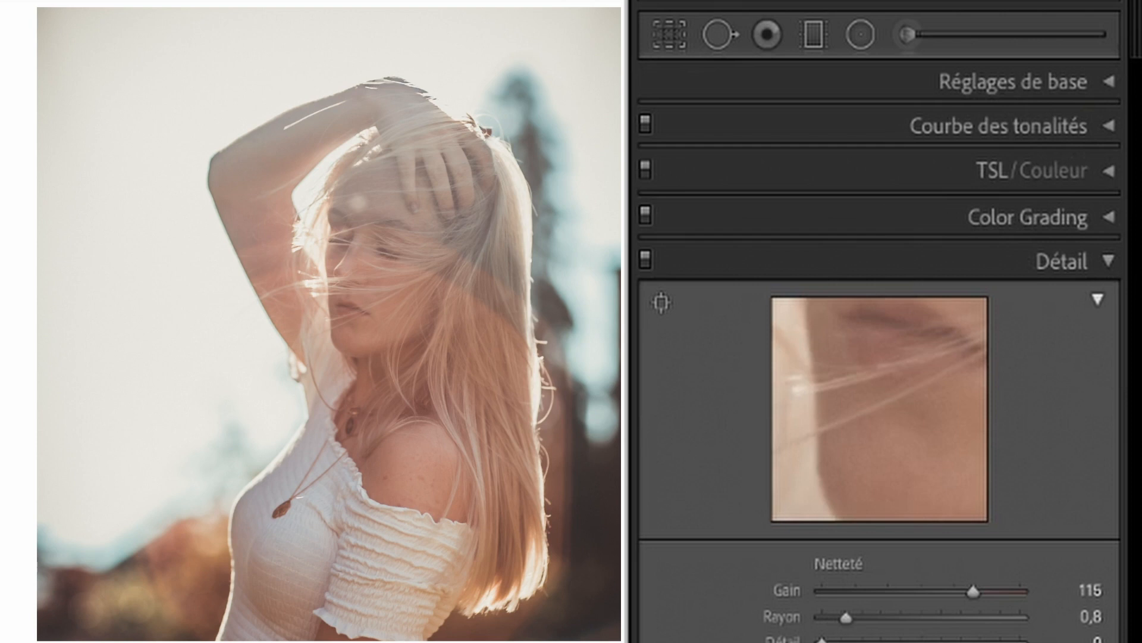
Re-crop the portrait with the 4x5 / 8x10 aspect, enlarge the frame to the photo's full width down to its lower edge, and apply it
left_click(672, 29)
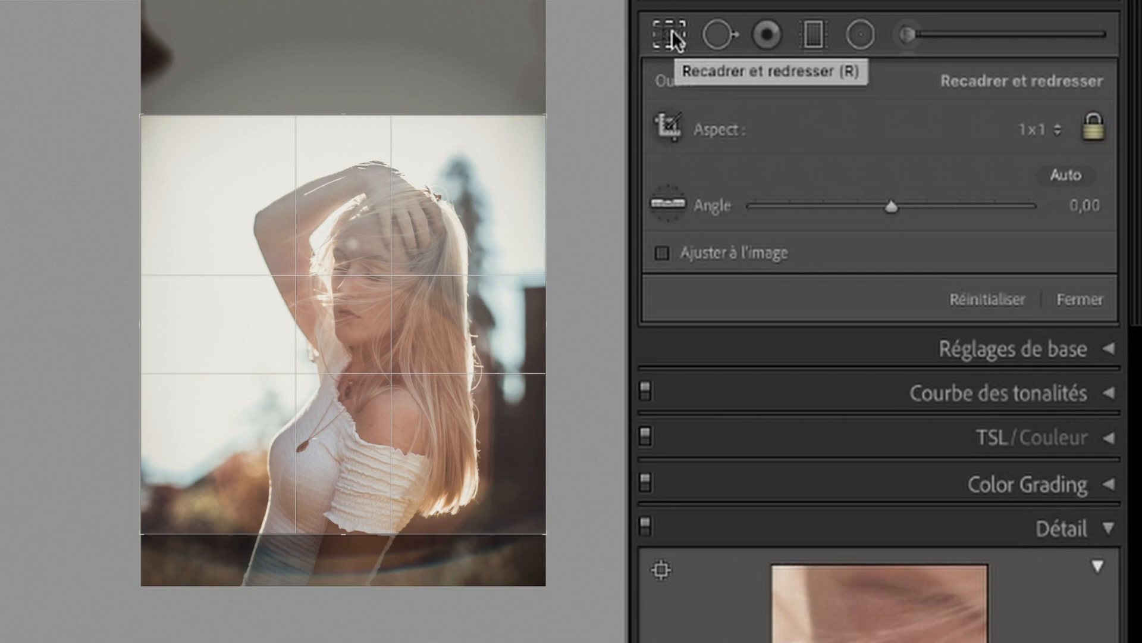
left_click(1024, 129)
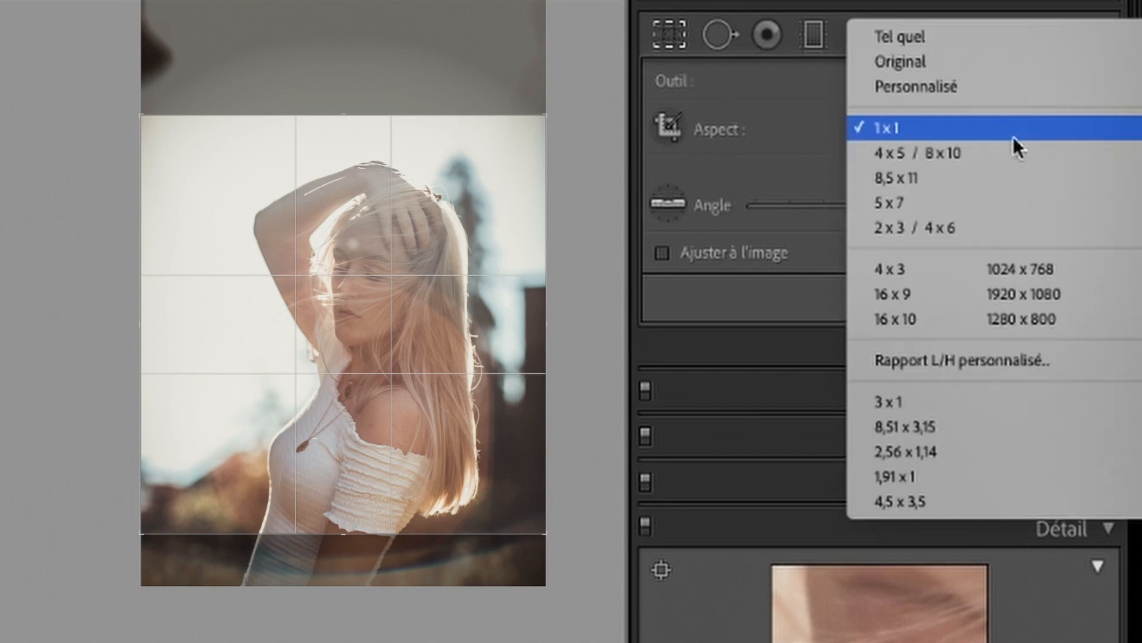
left_click(951, 155)
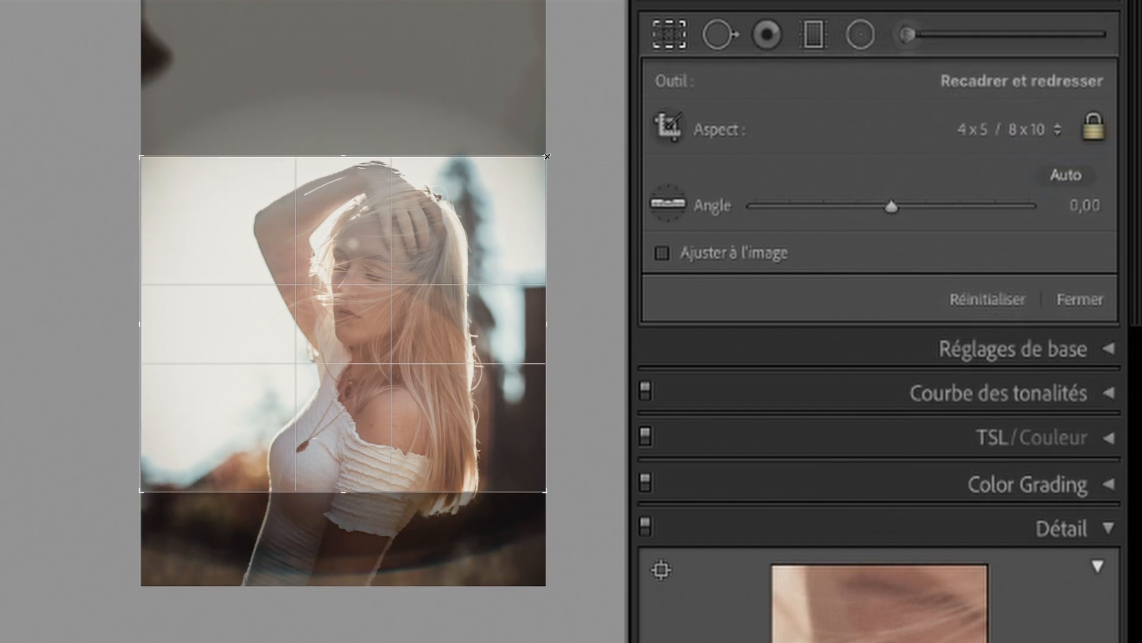
left_click_drag(547, 156, 573, 61)
left_click_drag(477, 353, 477, 257)
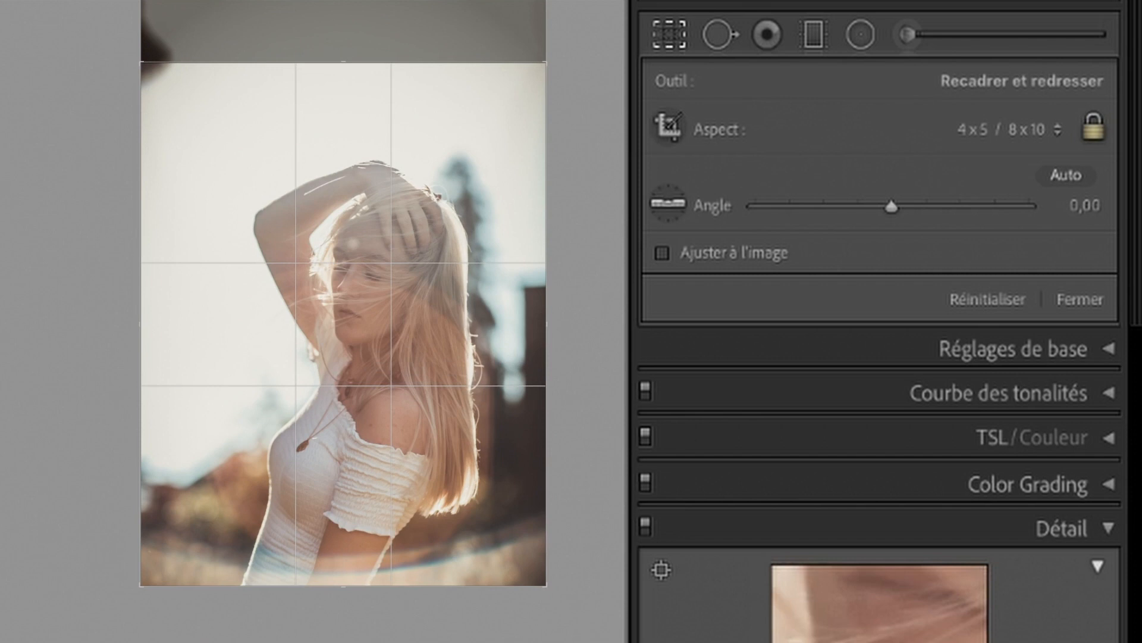
key("Return")
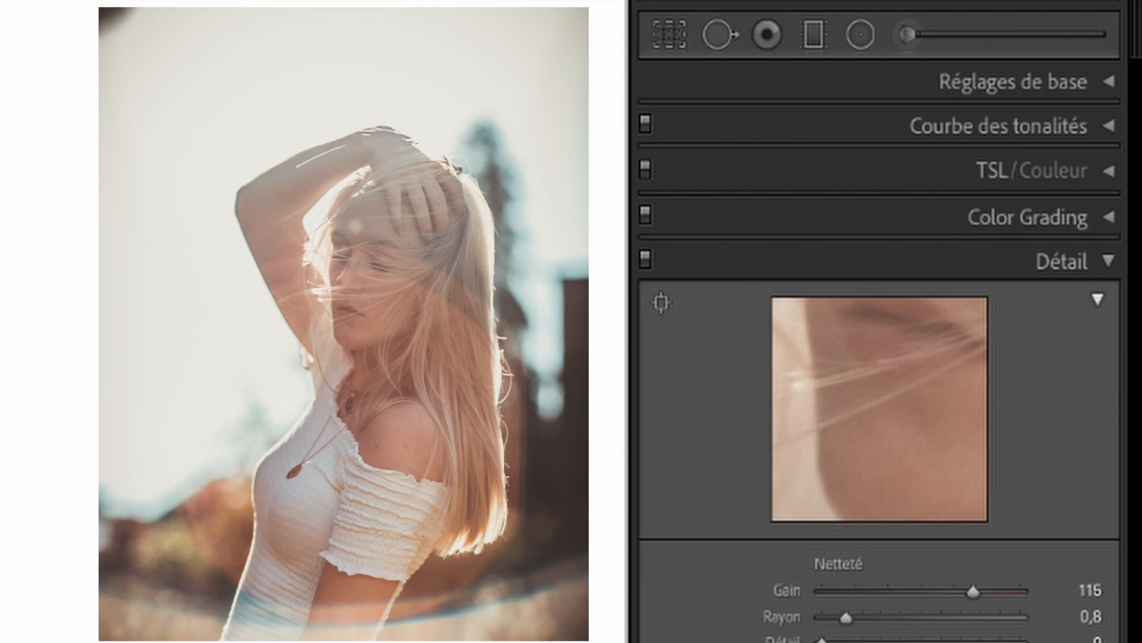
Reopen the crop and give it a custom width-to-height ratio of 1,91 x 1
left_click(666, 36)
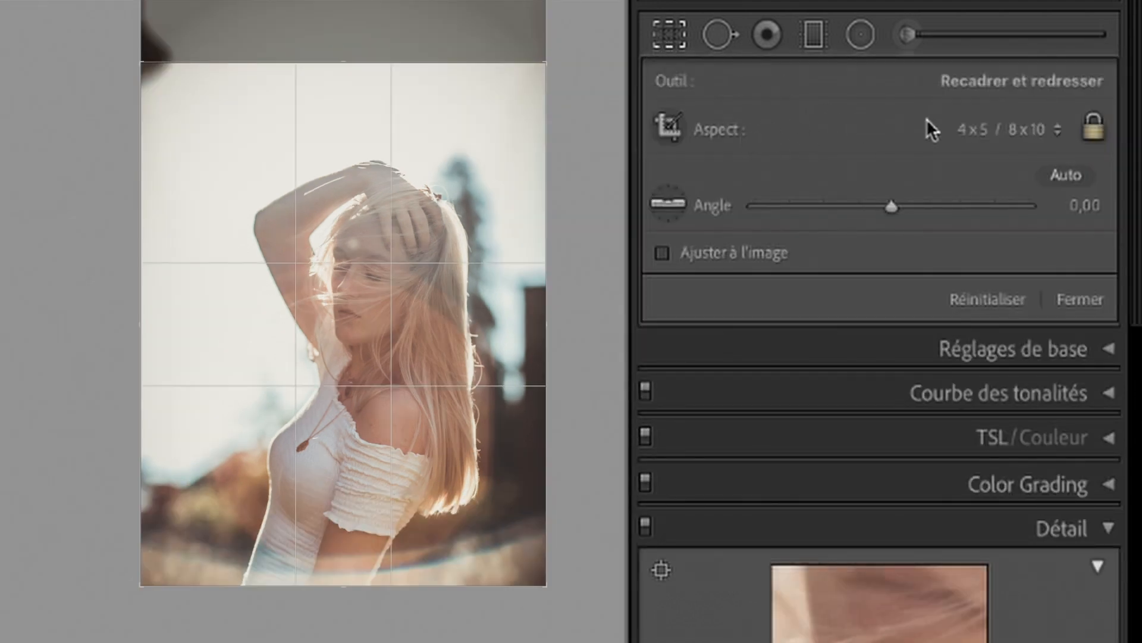
left_click(999, 131)
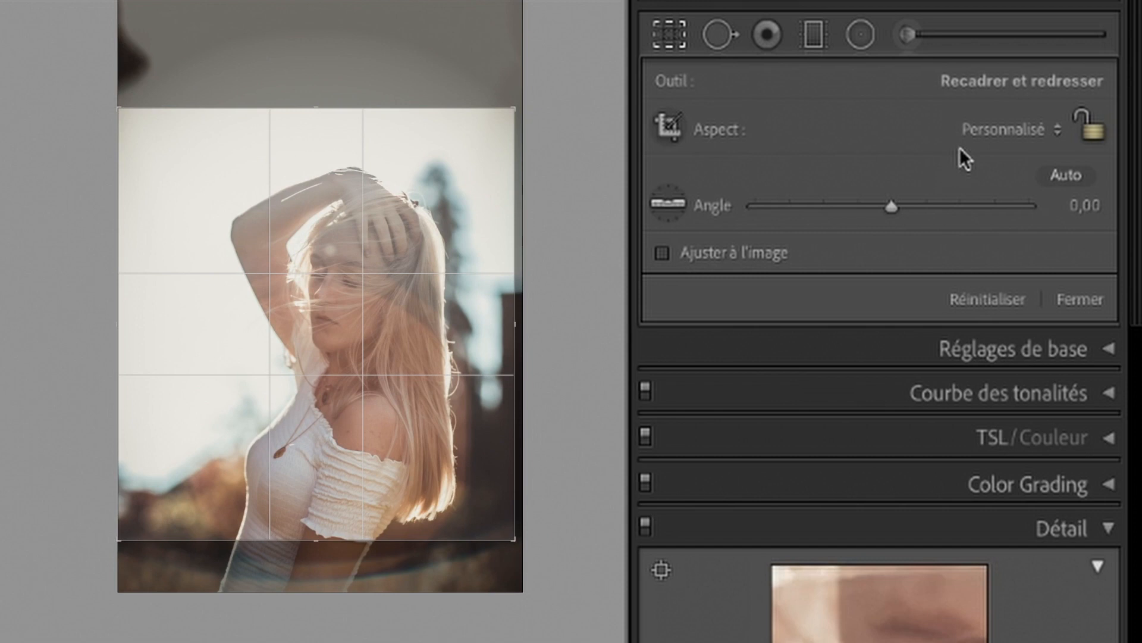
left_click(994, 128)
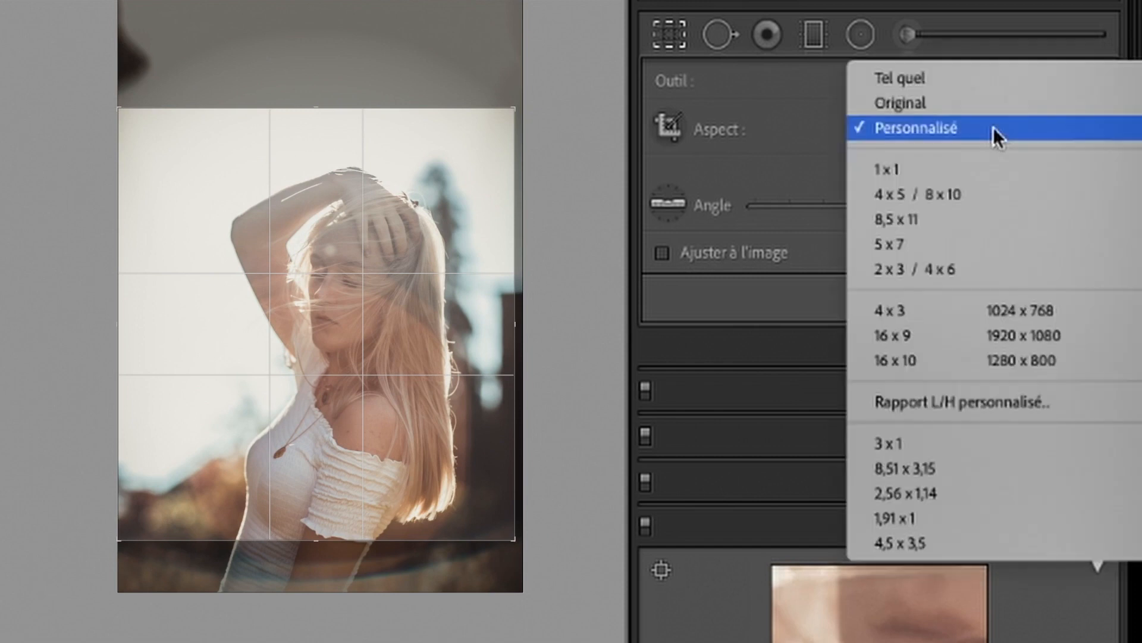
left_click(1017, 398)
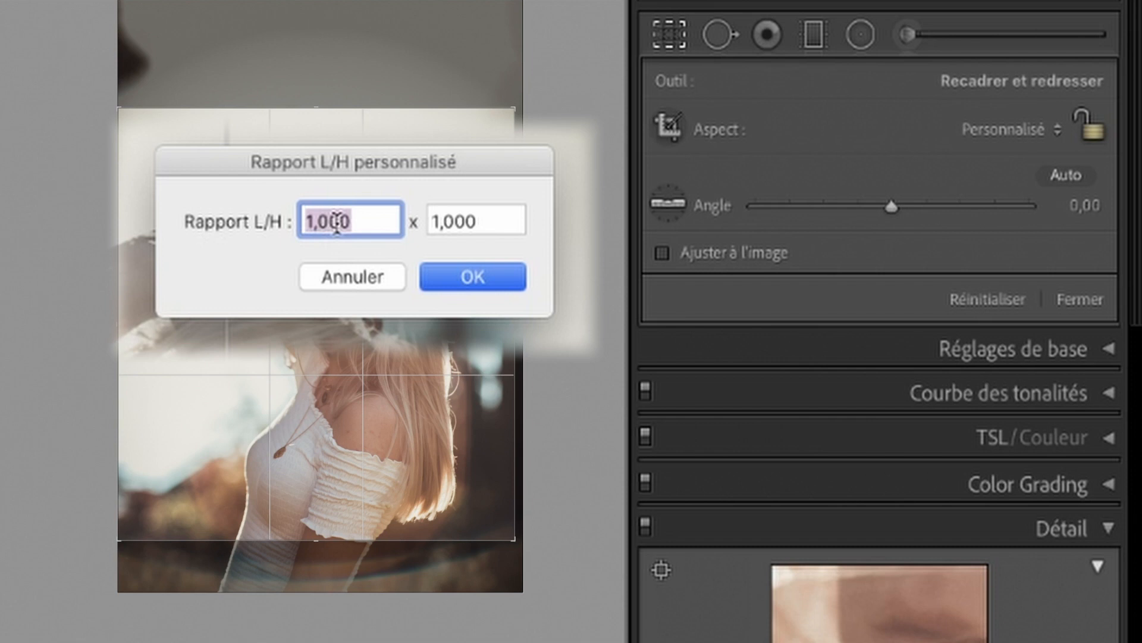
type("1,91")
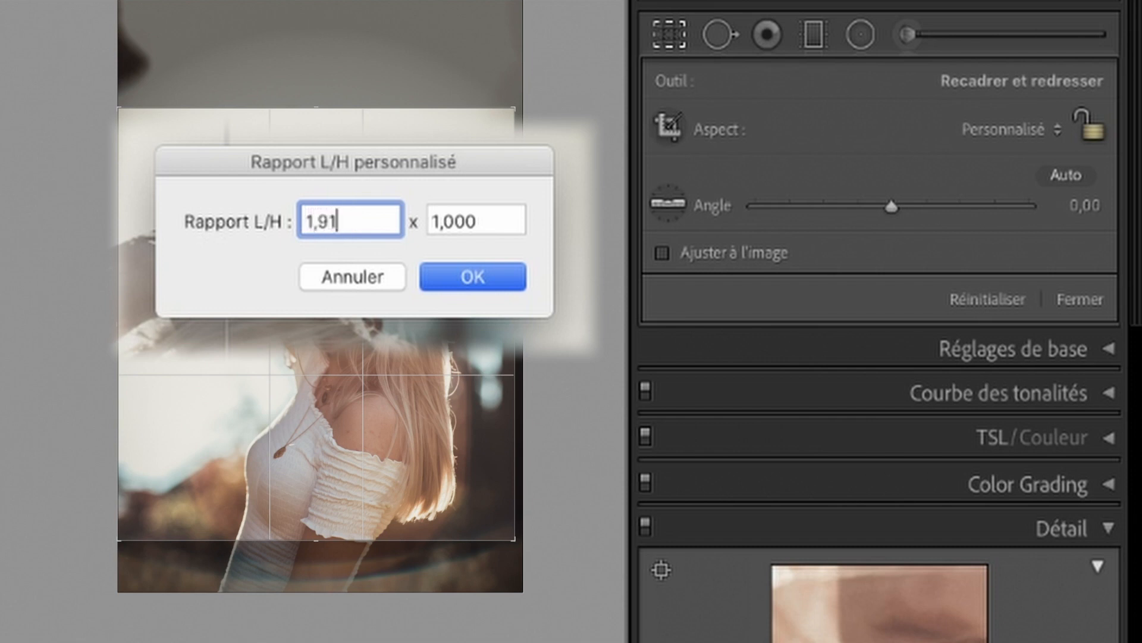
left_click(487, 283)
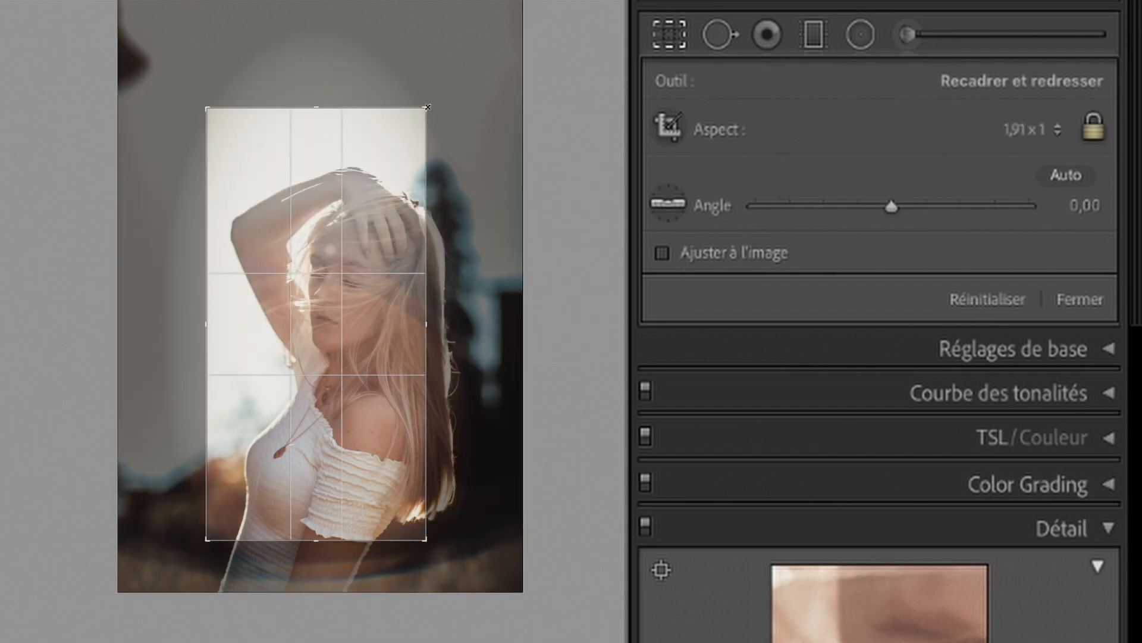
Switch the 1,91 x 1 crop to landscape orientation, widen it to the photo's full width, and position it over the woman's face
left_click_drag(427, 112, 439, 134)
key("x")
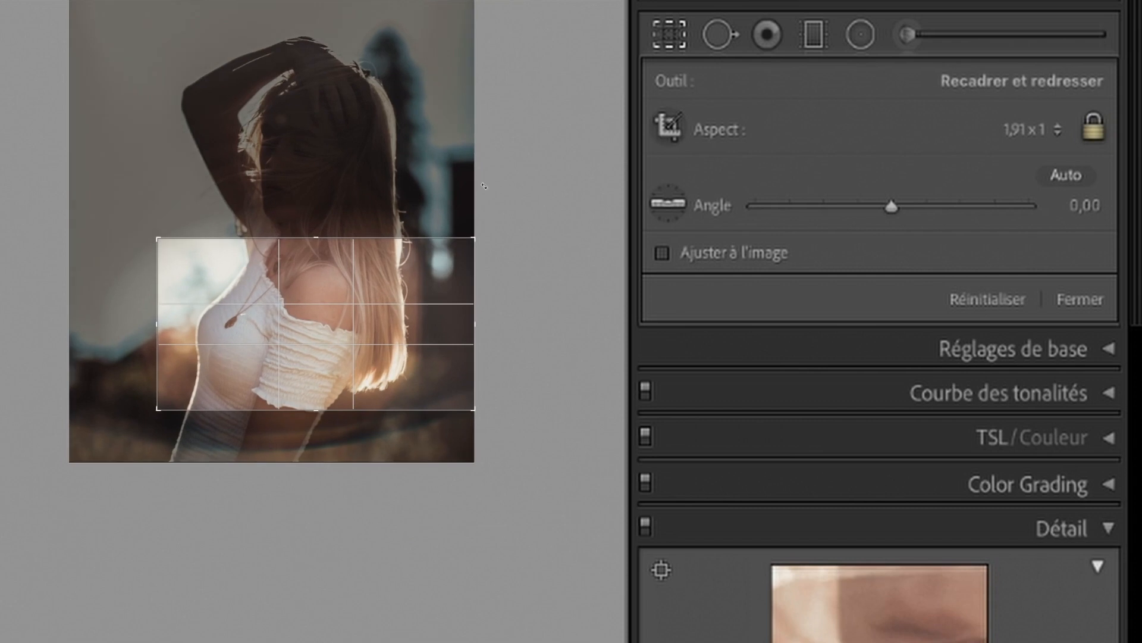
left_click_drag(159, 239, 78, 218)
left_click_drag(444, 336, 443, 460)
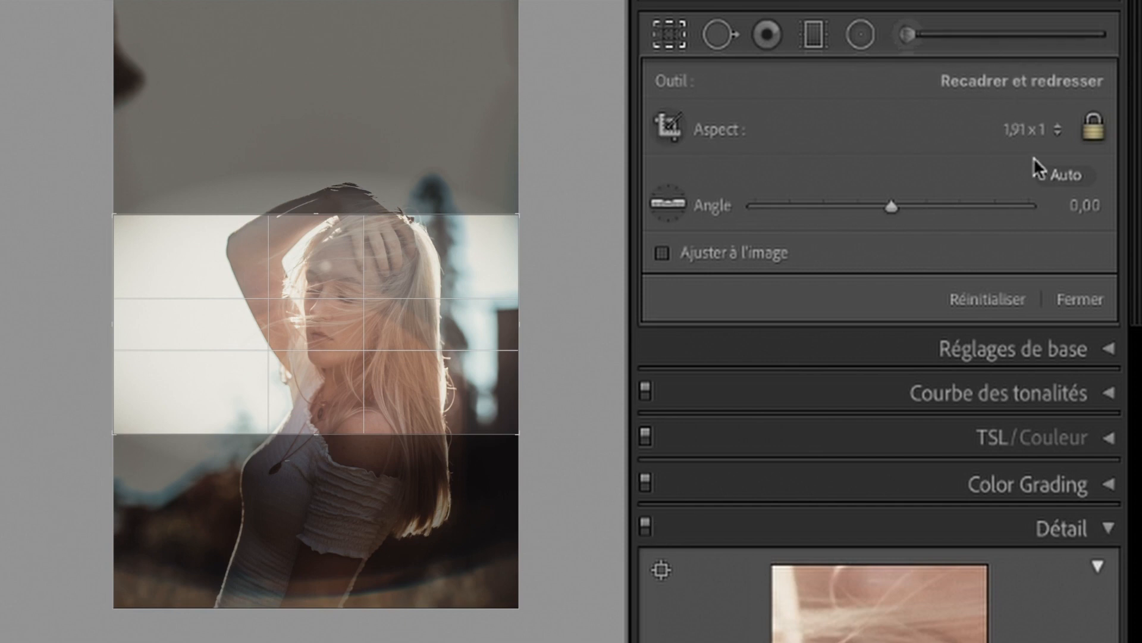
Change the crop aspect to 4x5 / 8x10 and resize the frame around the woman's head and upper body
left_click(1031, 137)
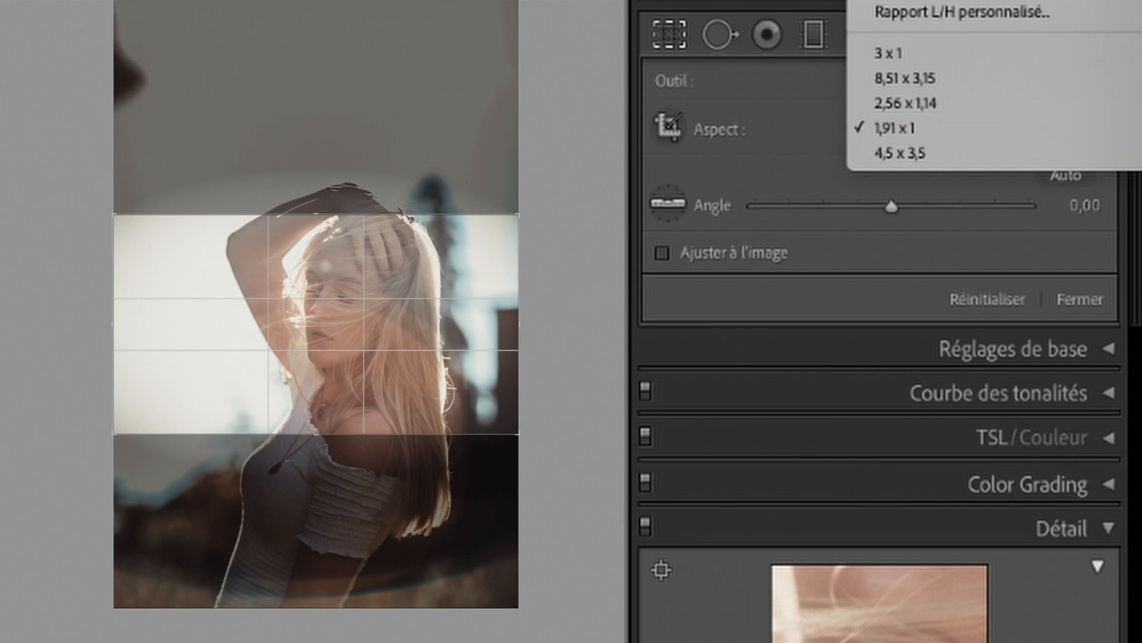
left_click(952, 1)
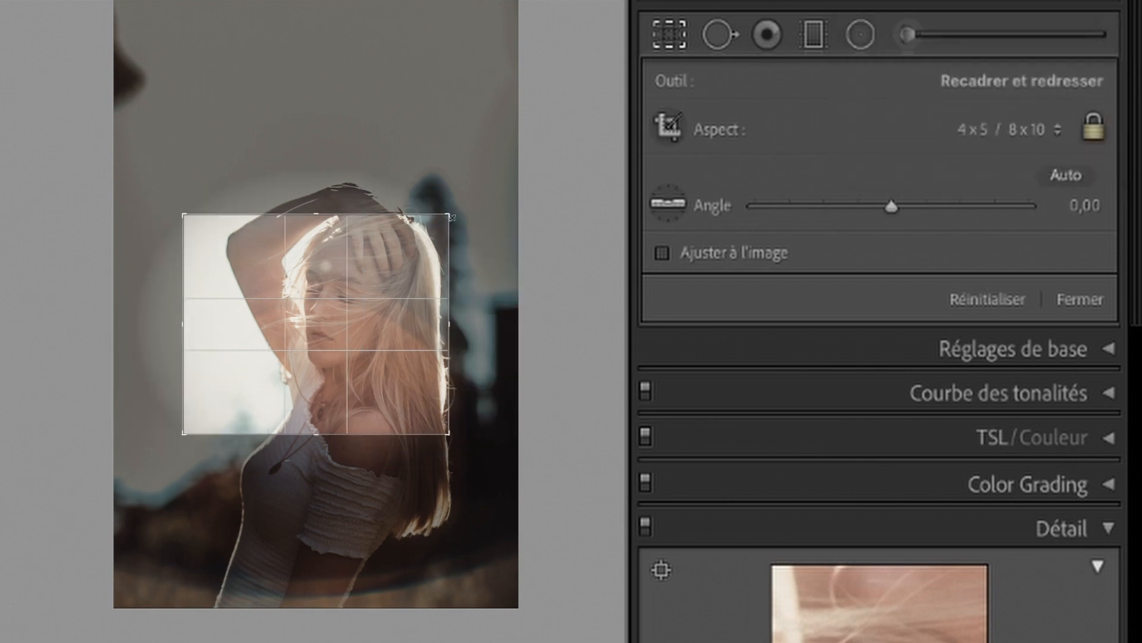
left_click_drag(448, 213, 474, 121)
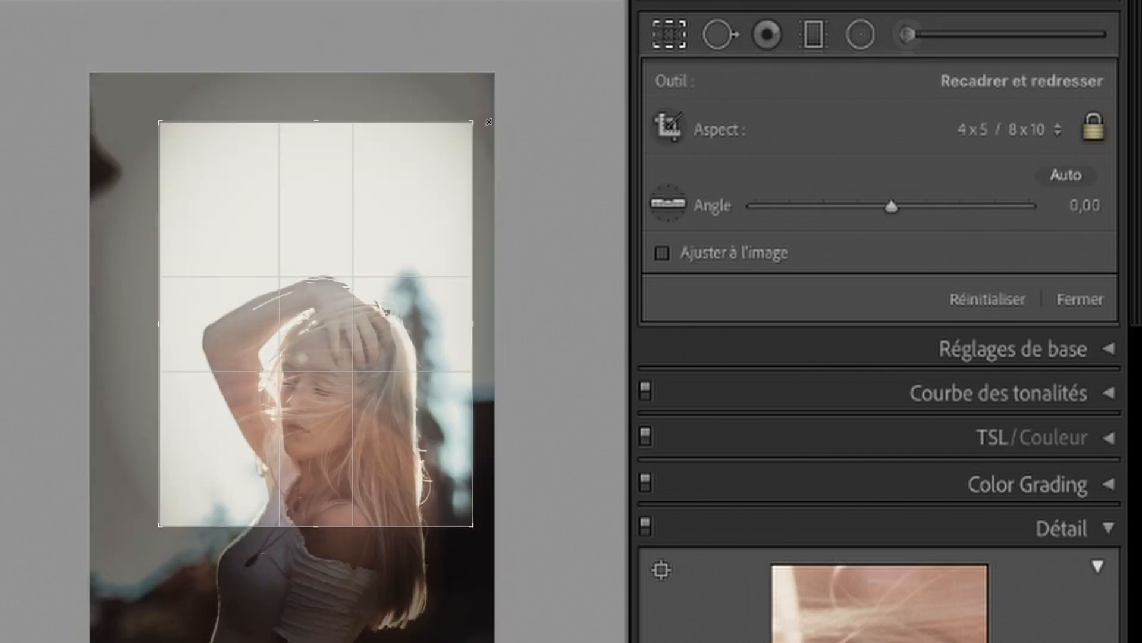
left_click_drag(168, 518, 68, 603)
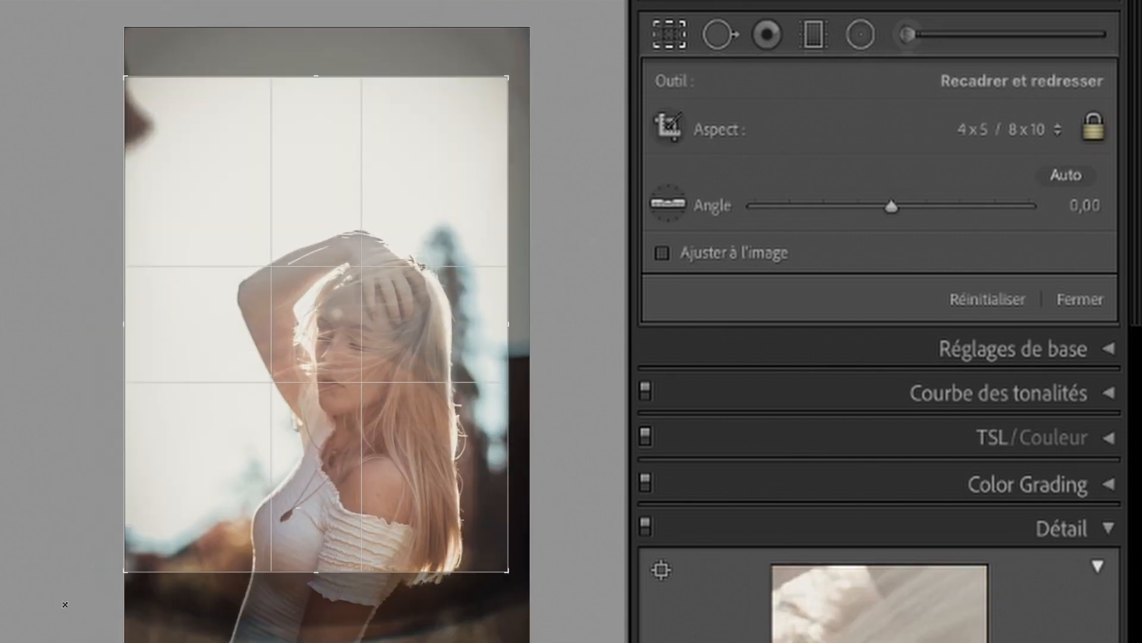
left_click_drag(513, 563, 529, 598)
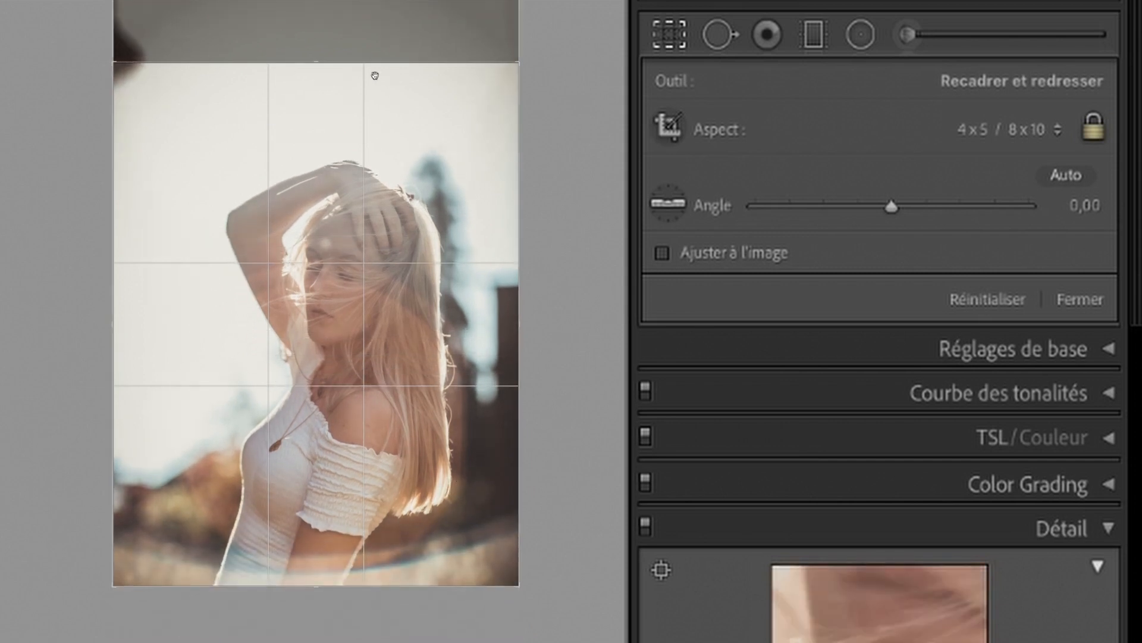
left_click_drag(316, 61, 315, 72)
Try rotating the crop by about 5,13 degrees, and set the angle back to 0
mouse_move(890, 206)
left_mouse_down()
mouse_move(905, 206)
mouse_move(877, 206)
mouse_move(905, 207)
left_mouse_up()
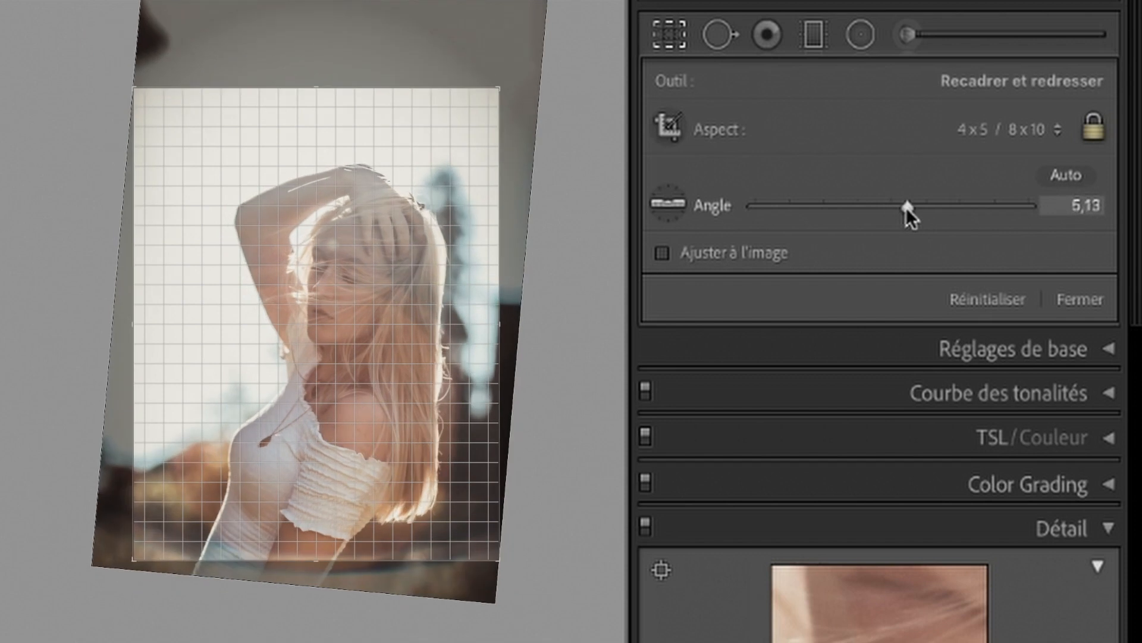
left_click(1094, 202)
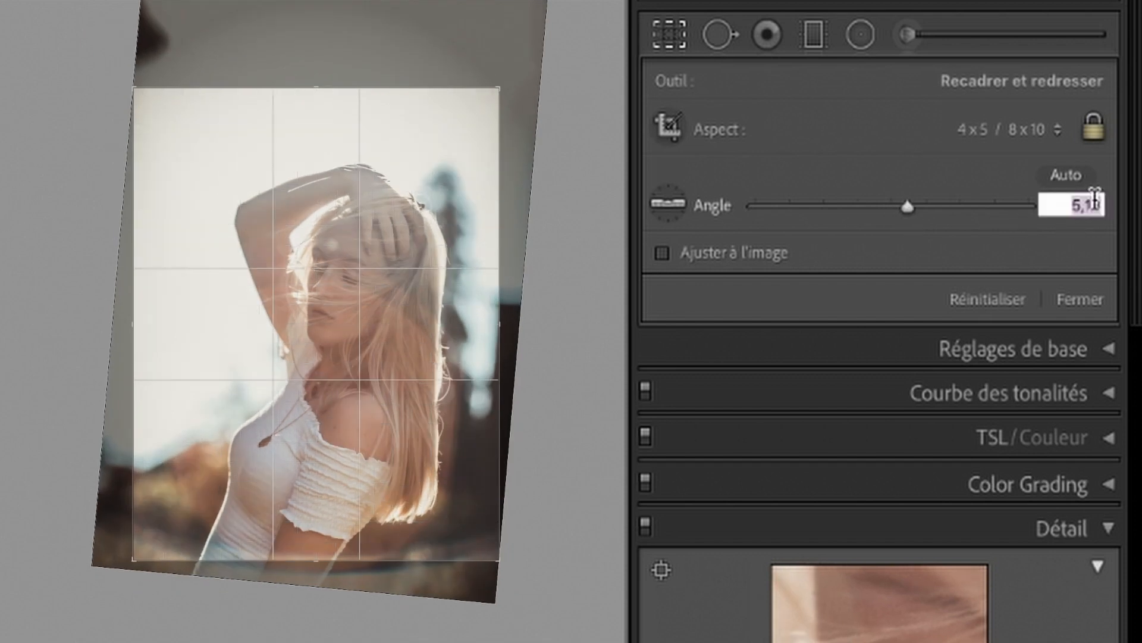
type("0")
key("Return")
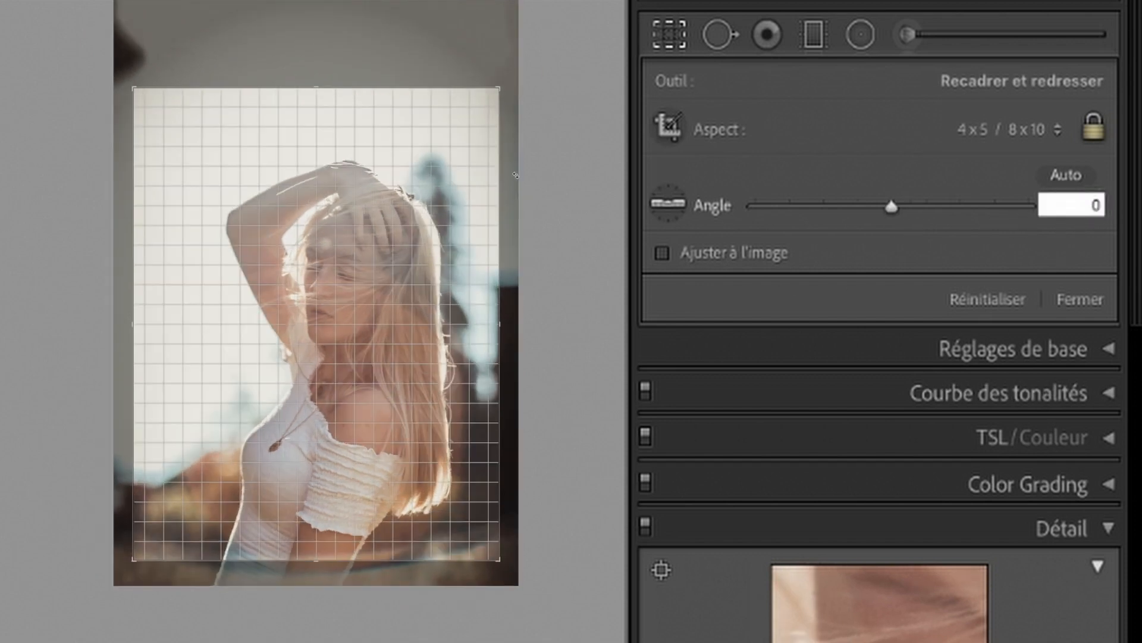
Enlarge the 4x5 / 8x10 crop frame to the photo's full width, extend it to the lower edge, and apply the crop
left_click(316, 87)
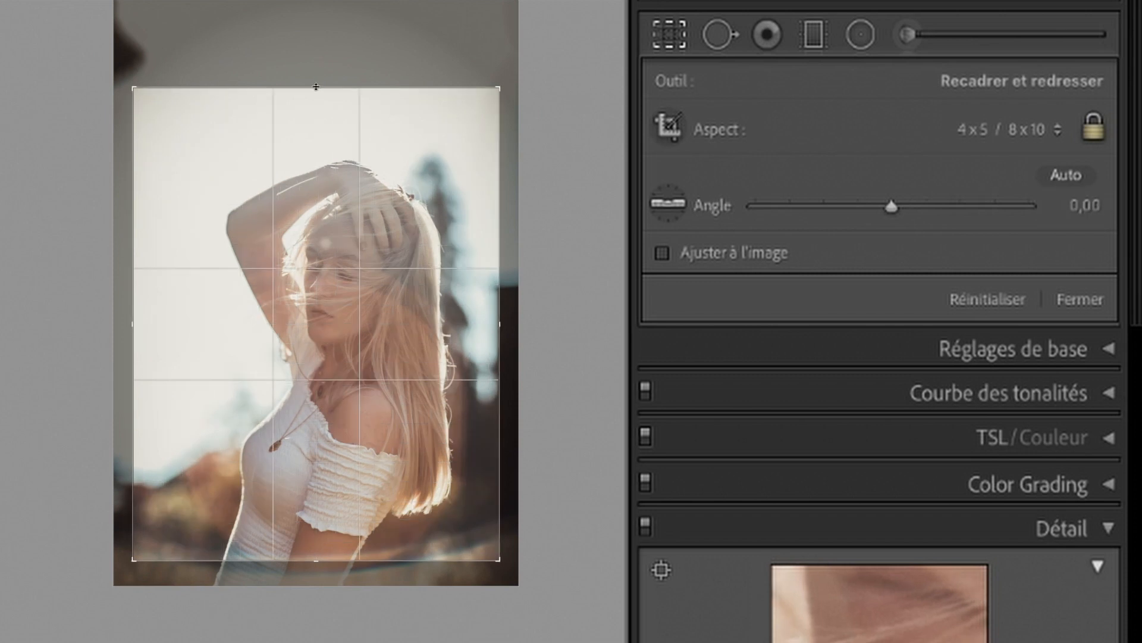
left_click_drag(316, 87, 311, 37)
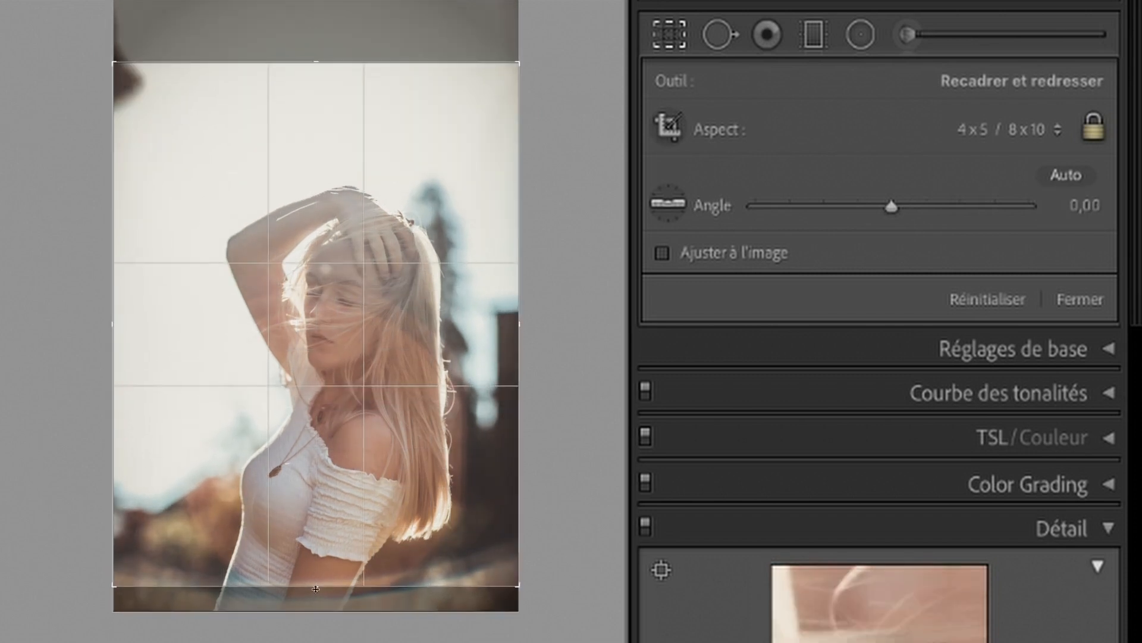
left_click_drag(315, 589, 316, 611)
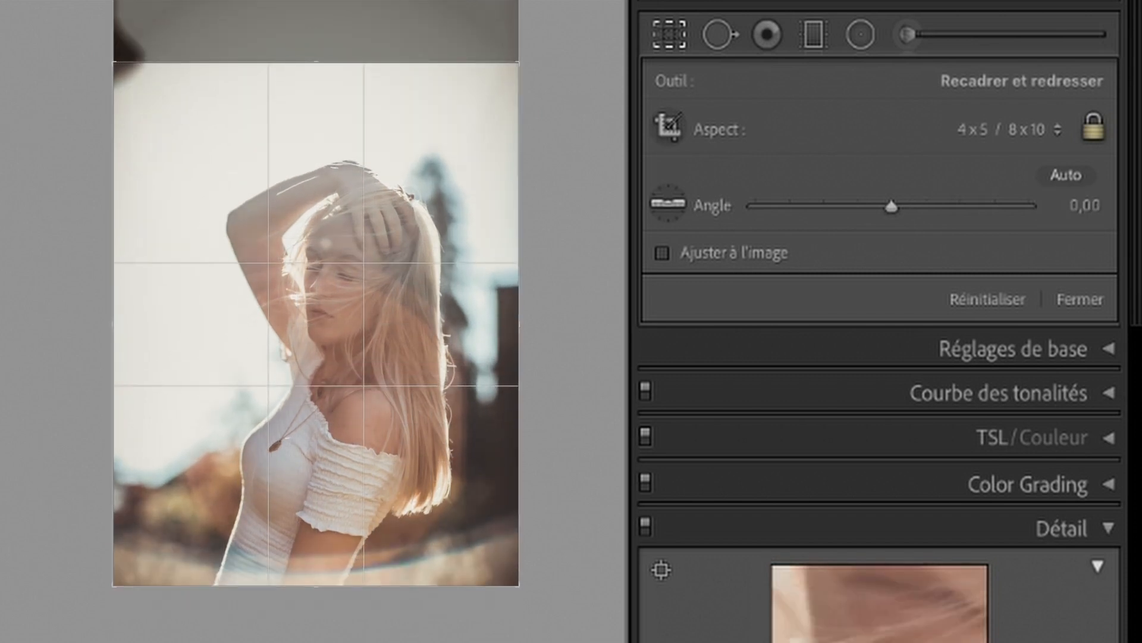
key("Return")
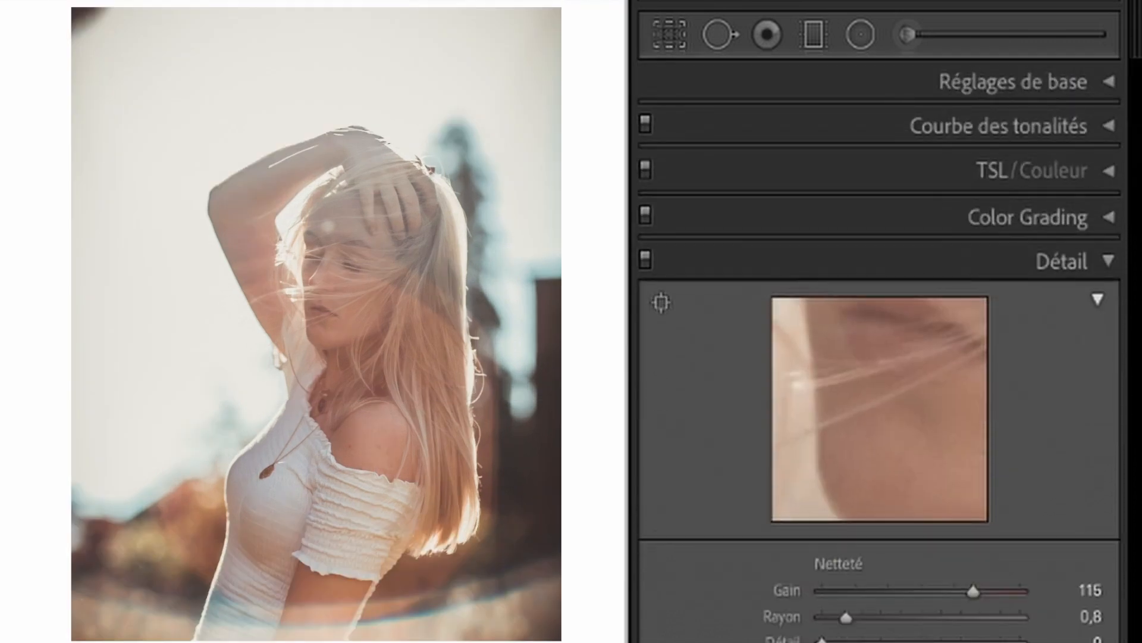
Crop the portrait to a vertical 16 x 9 aspect, shift the framing sideways to centre the woman, and apply it
left_click(674, 42)
left_click(976, 127)
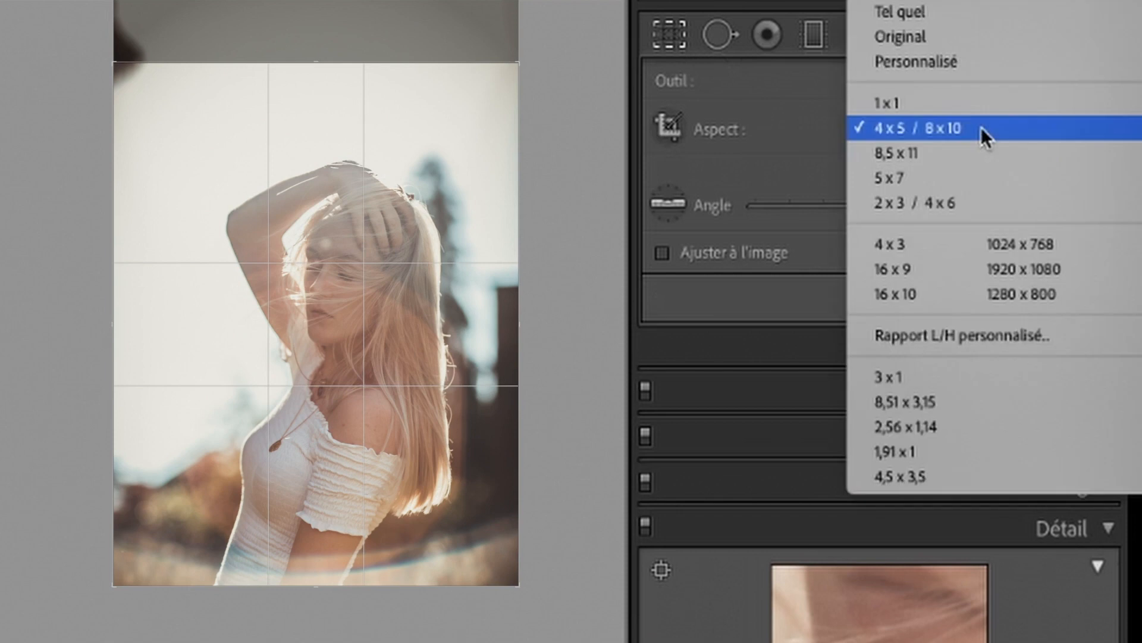
left_click(980, 272)
left_click_drag(353, 233, 333, 234)
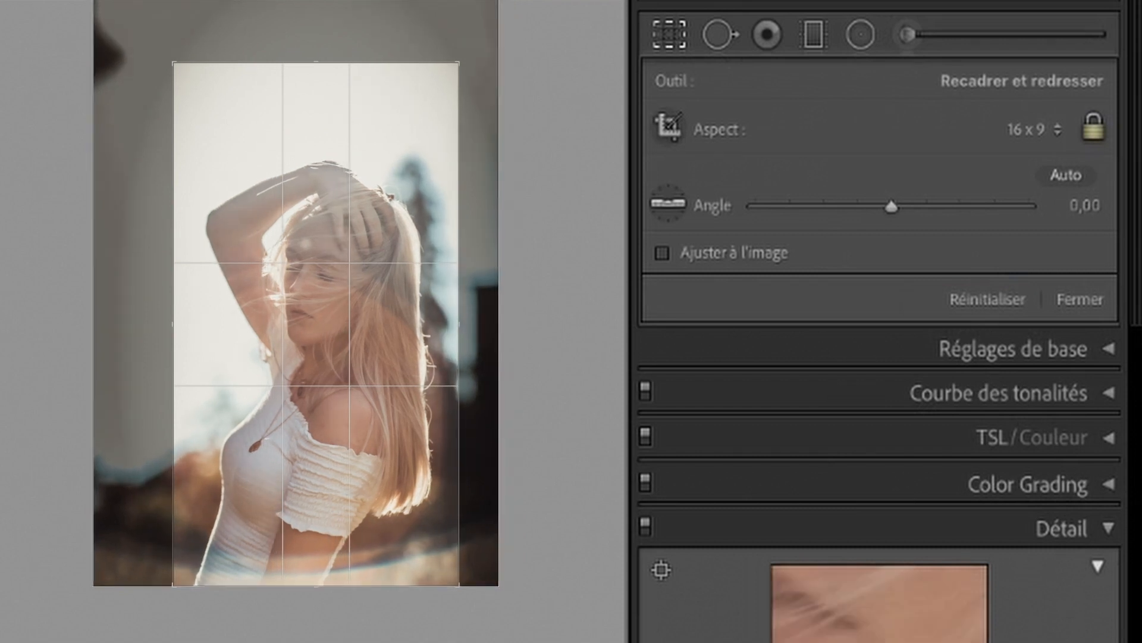
key("Return")
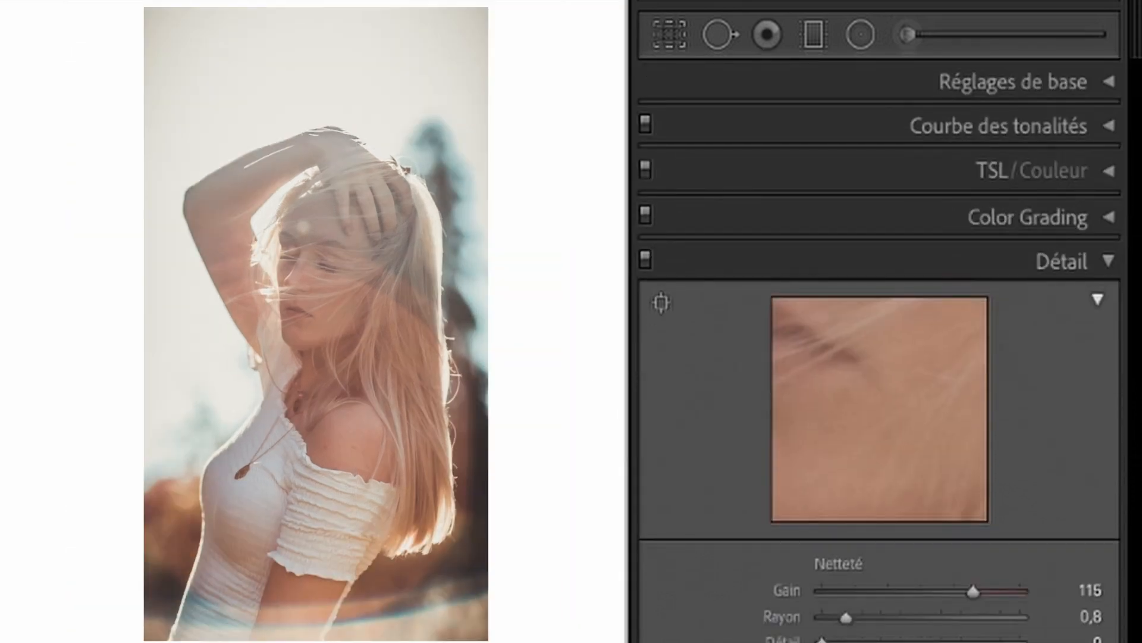
Reopen the crop, return its aspect to 4x5 / 8x10, and enlarge the frame outward around the woman
left_click(669, 34)
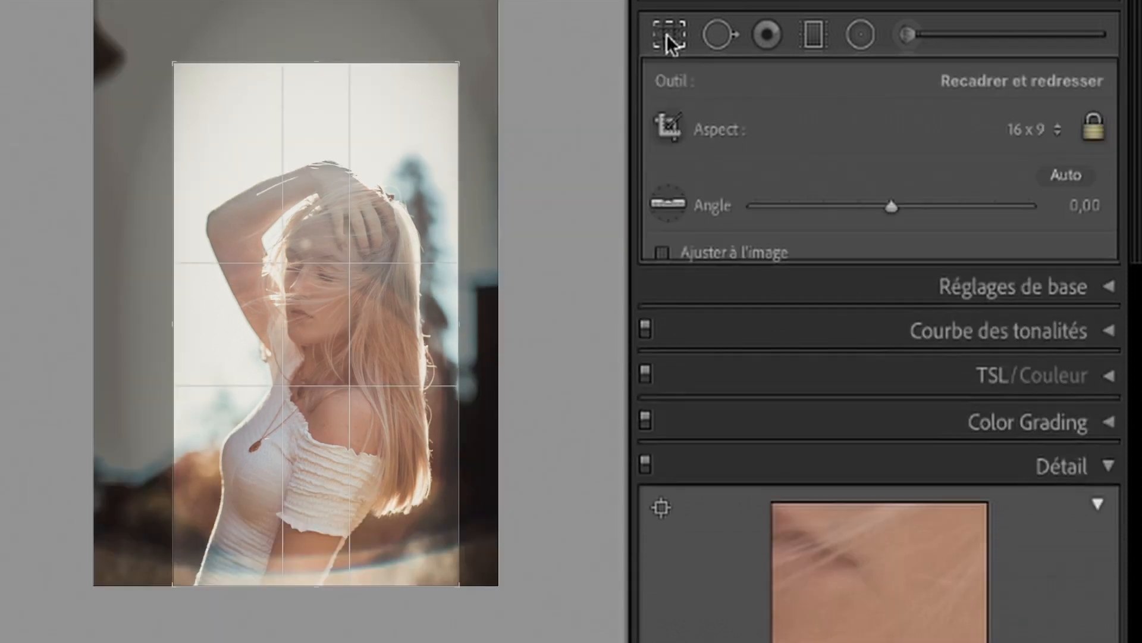
left_click(1042, 127)
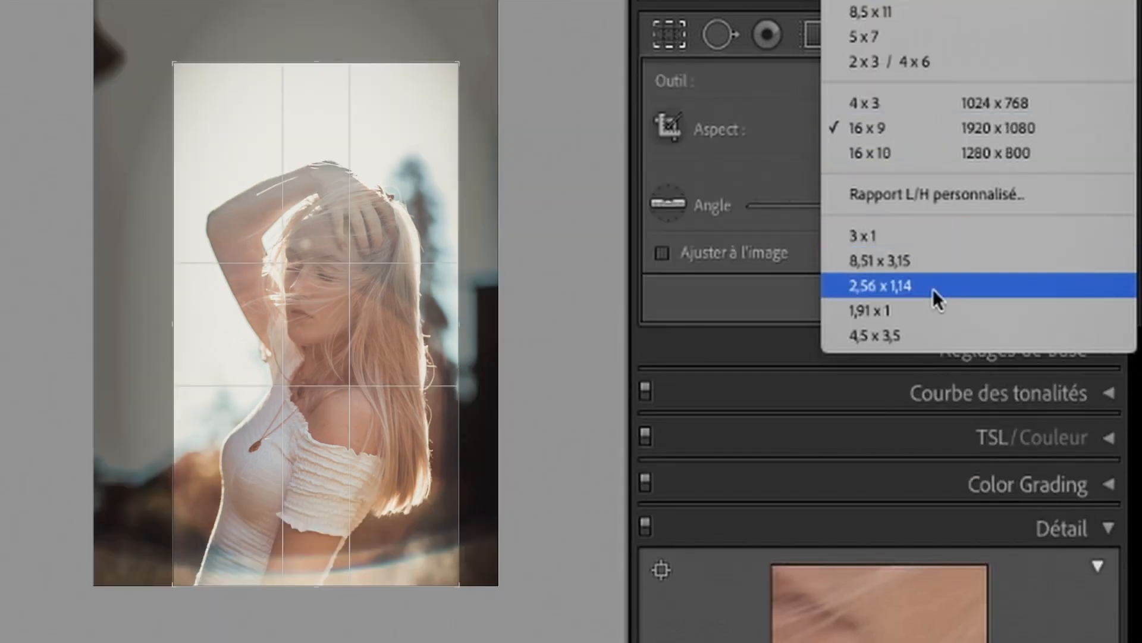
left_click(919, 2)
left_click_drag(460, 139, 507, 108)
left_click_drag(154, 533, 126, 570)
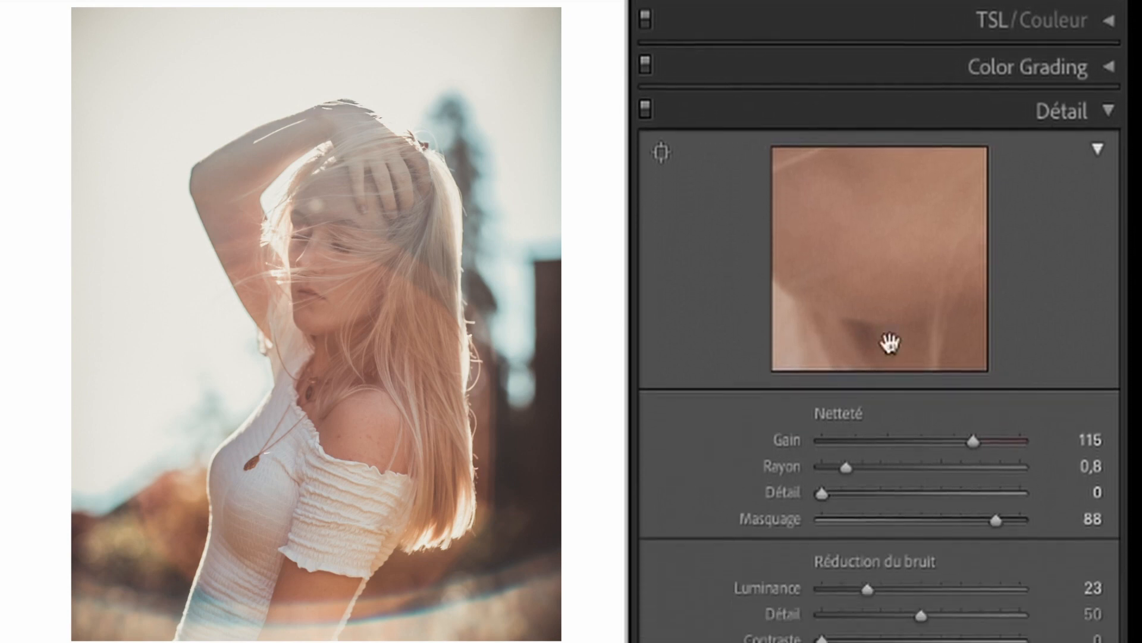
In the Detail settings, try the sharpening Gain at 0 and raise it to 135, and set Masquage to 0
left_click(1102, 65)
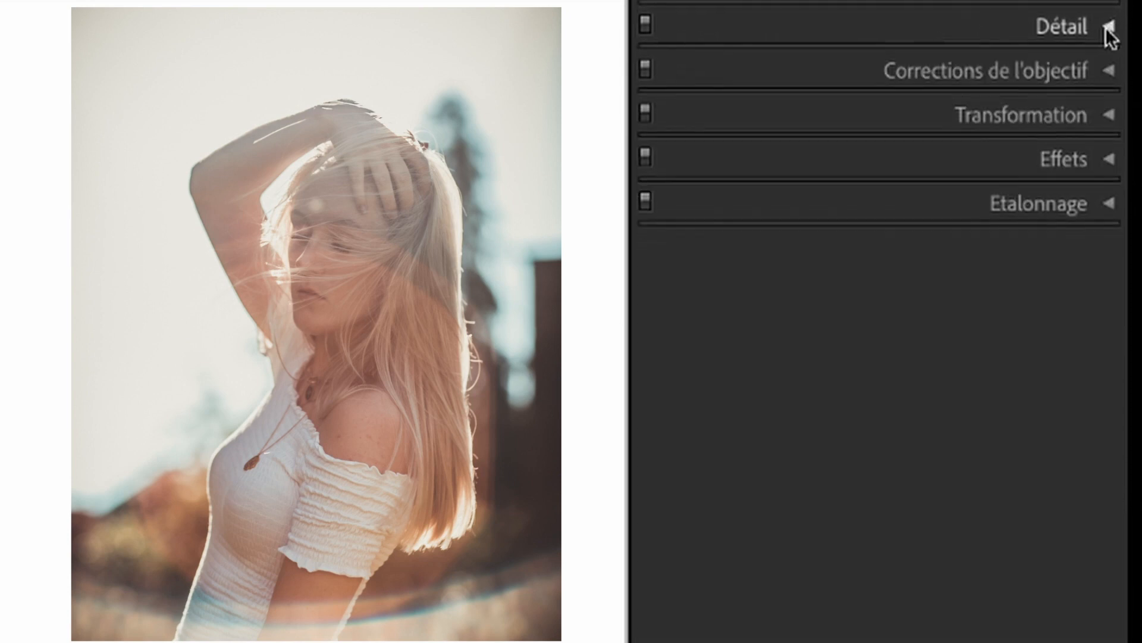
left_click(1105, 28)
left_click_drag(928, 352, 818, 354)
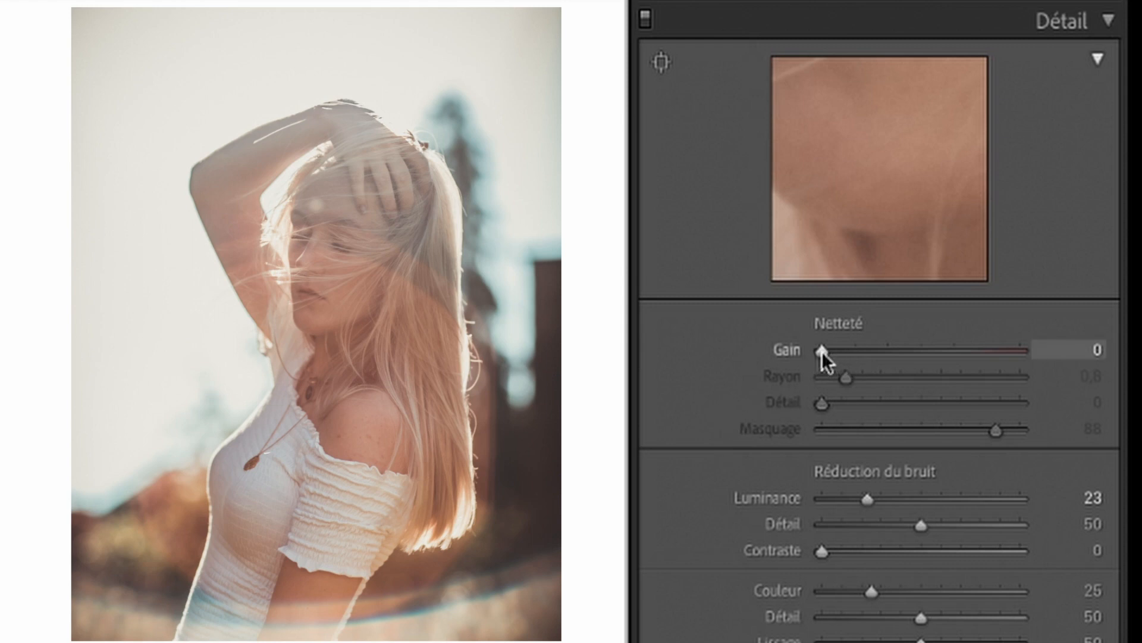
left_click_drag(905, 352, 1000, 351)
left_click_drag(923, 420, 776, 438)
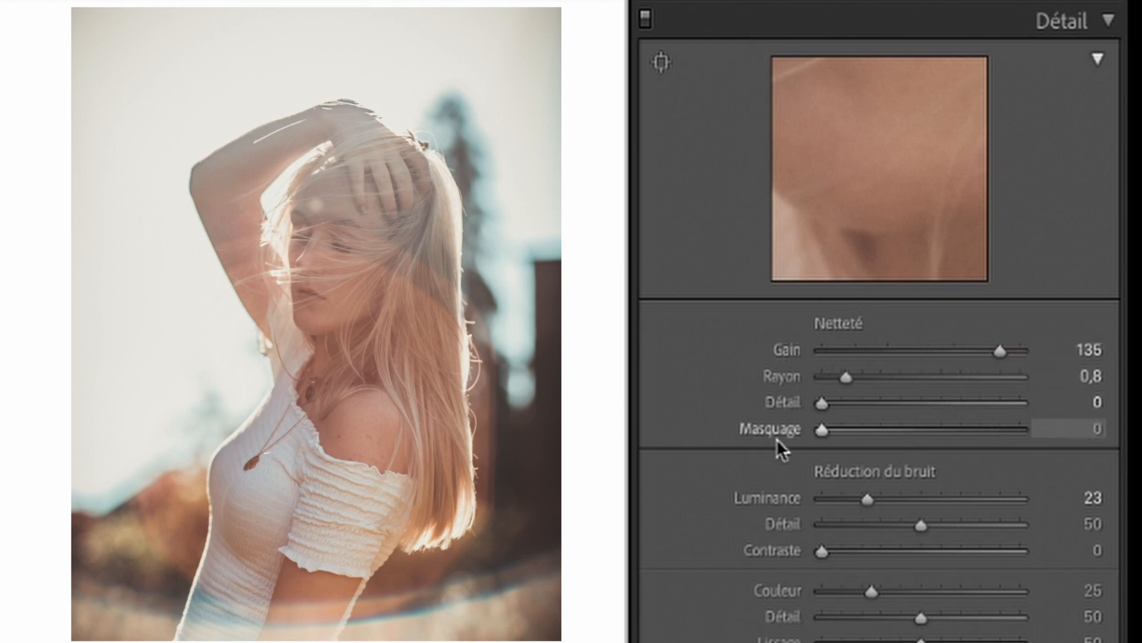
Lower the sharpening Rayon to 0,5 and raise the Gain to 150
left_click_drag(846, 376, 790, 376)
left_click(866, 351)
left_click_drag(866, 351, 1027, 354)
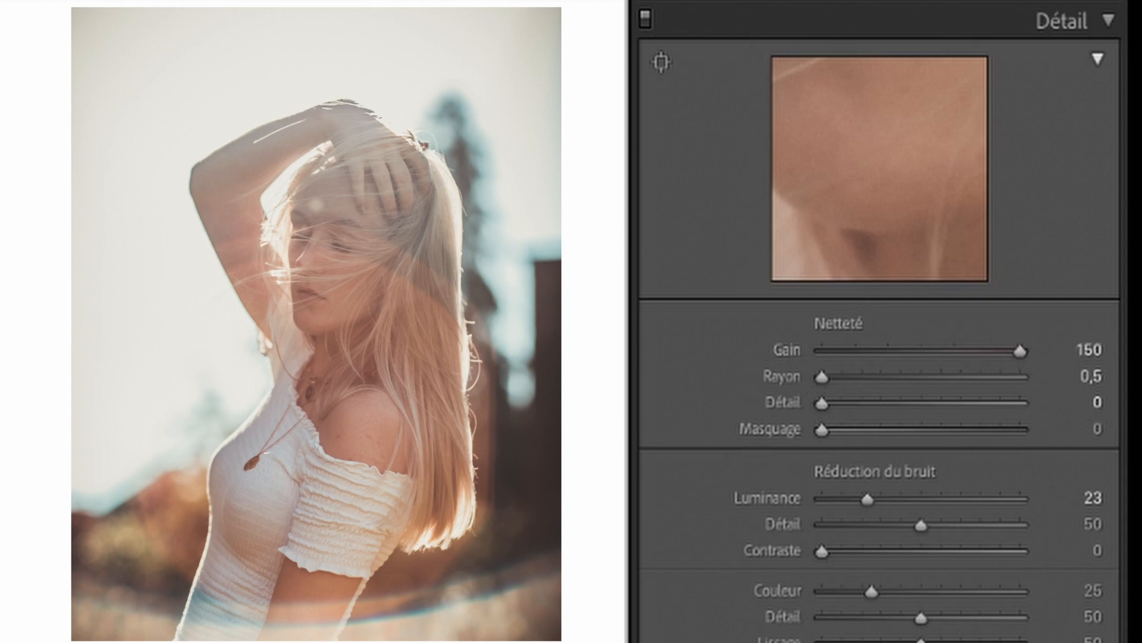
With the face magnified, set the sharpening Gain to 60, Rayon to 1,1 and Détail to 50
left_click(322, 250)
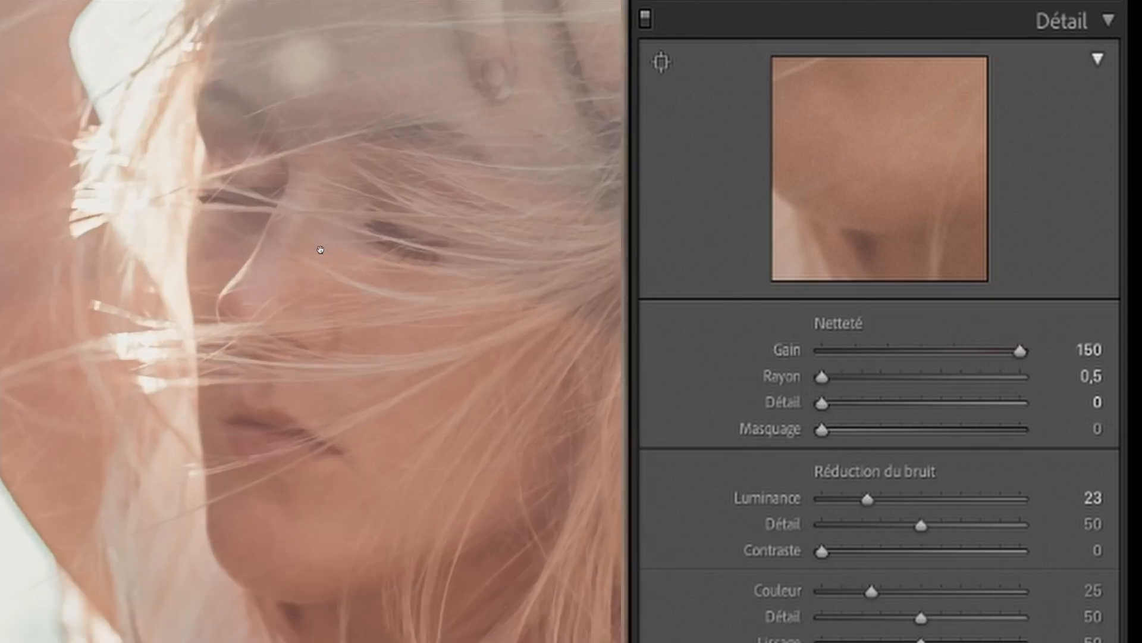
left_click_drag(912, 353, 878, 351)
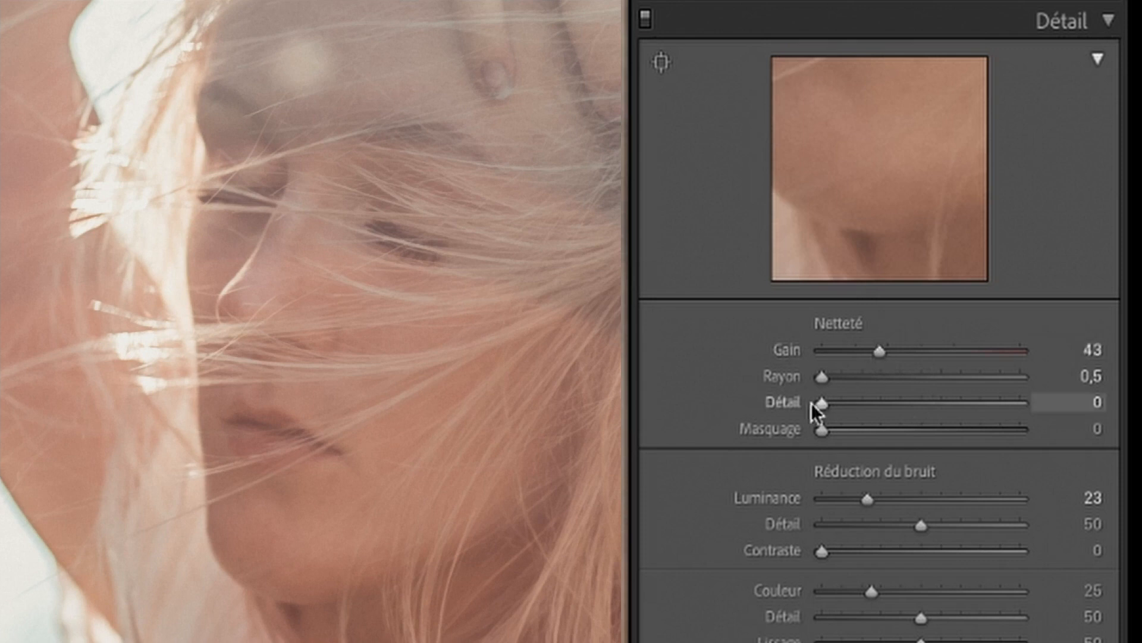
left_click_drag(824, 376, 922, 403)
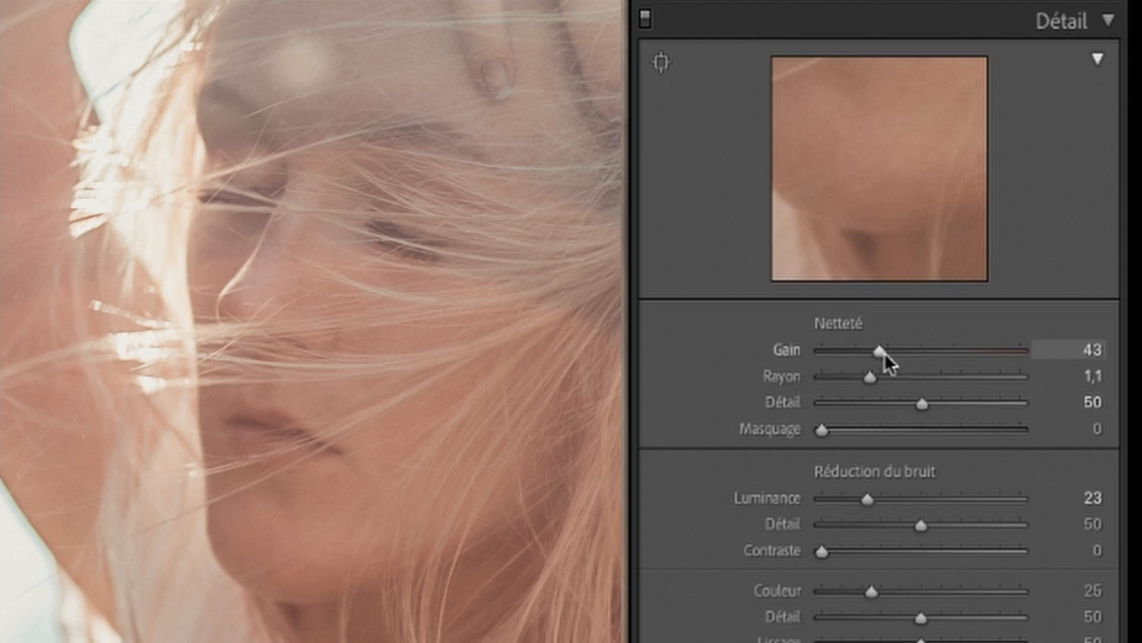
mouse_move(884, 352)
left_mouse_down()
mouse_move(1018, 356)
mouse_move(826, 356)
mouse_move(921, 357)
mouse_move(905, 356)
left_mouse_up()
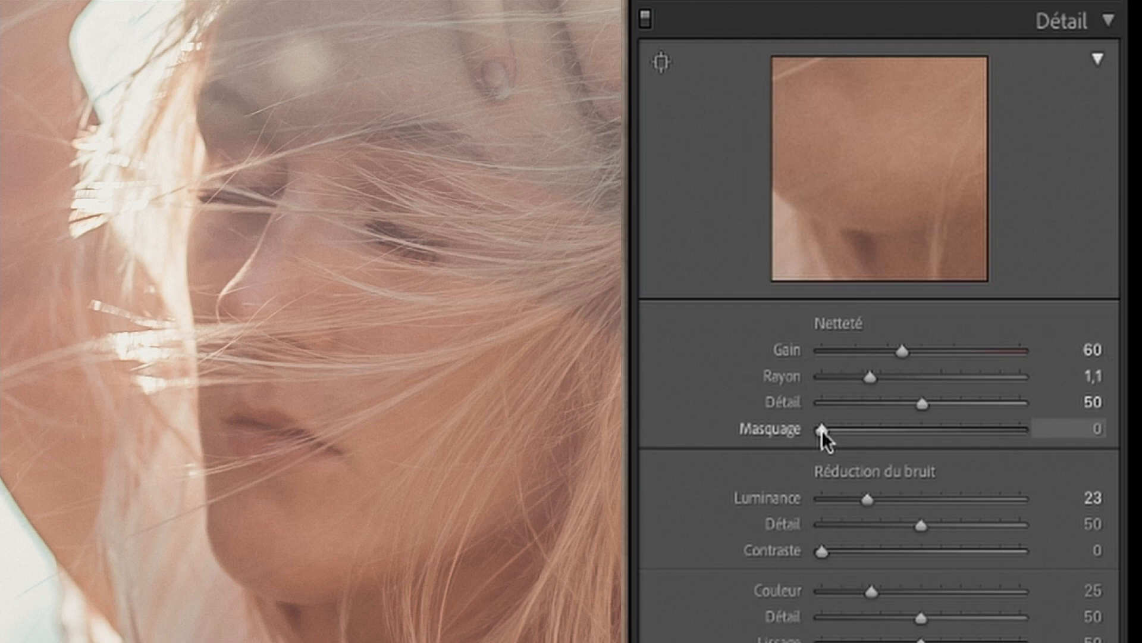
Using the black-and-white mask preview, try the sharpening Masquage at 65 and settle it at 82
mouse_move(823, 430)
left_mouse_down()
mouse_move(1005, 429)
mouse_move(761, 439)
mouse_move(975, 438)
mouse_move(804, 437)
left_mouse_up()
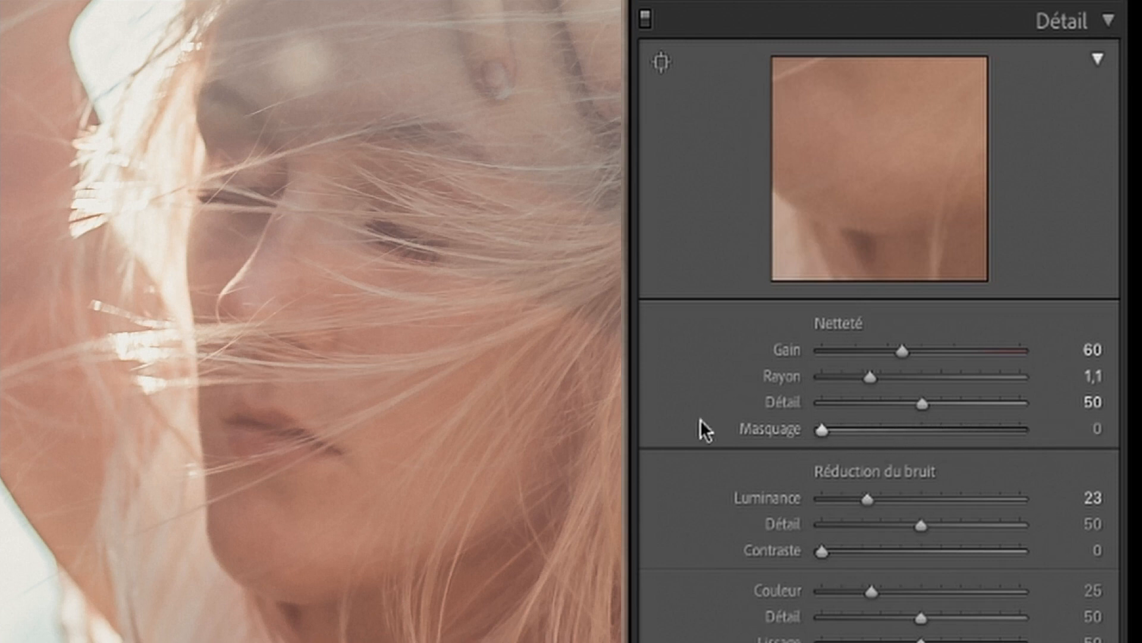
key("alt")
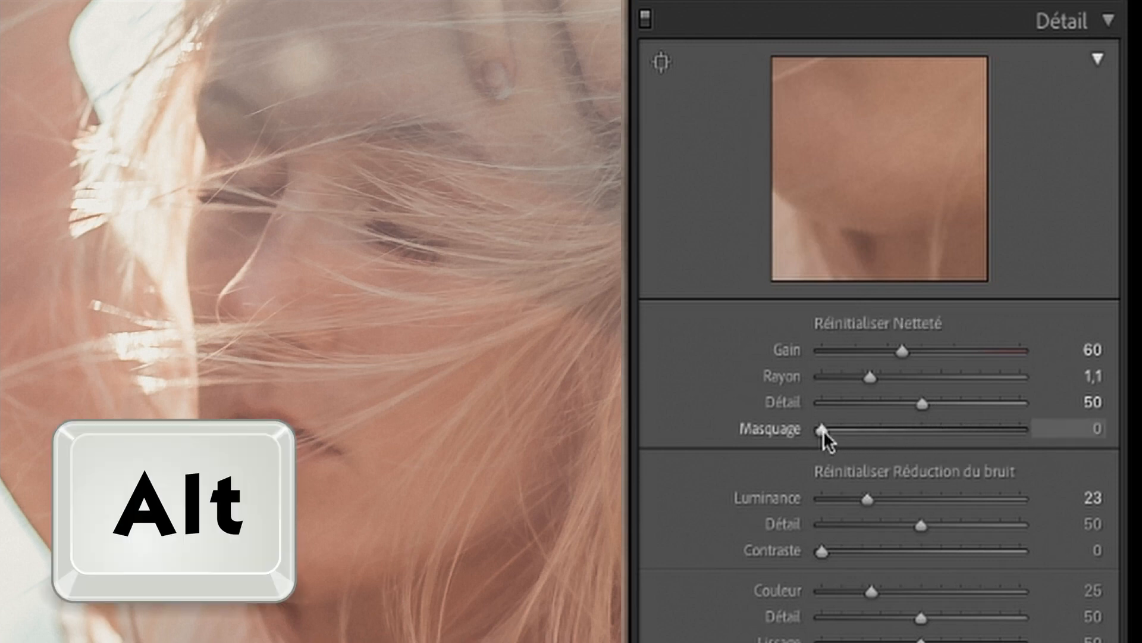
left_click_drag(824, 430, 951, 426)
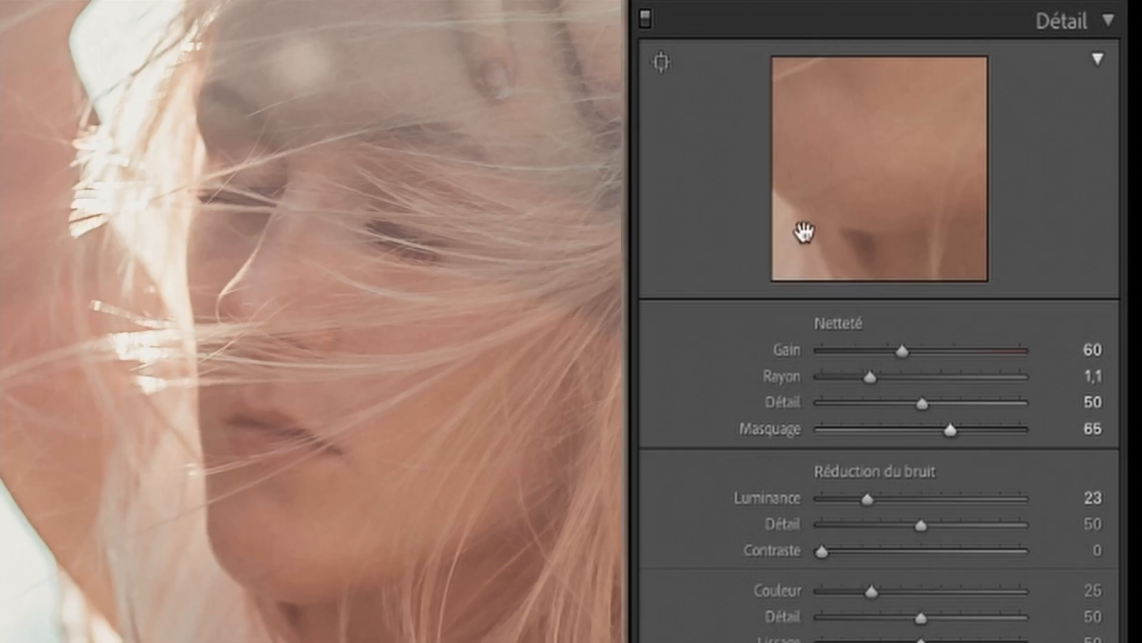
left_click(511, 261)
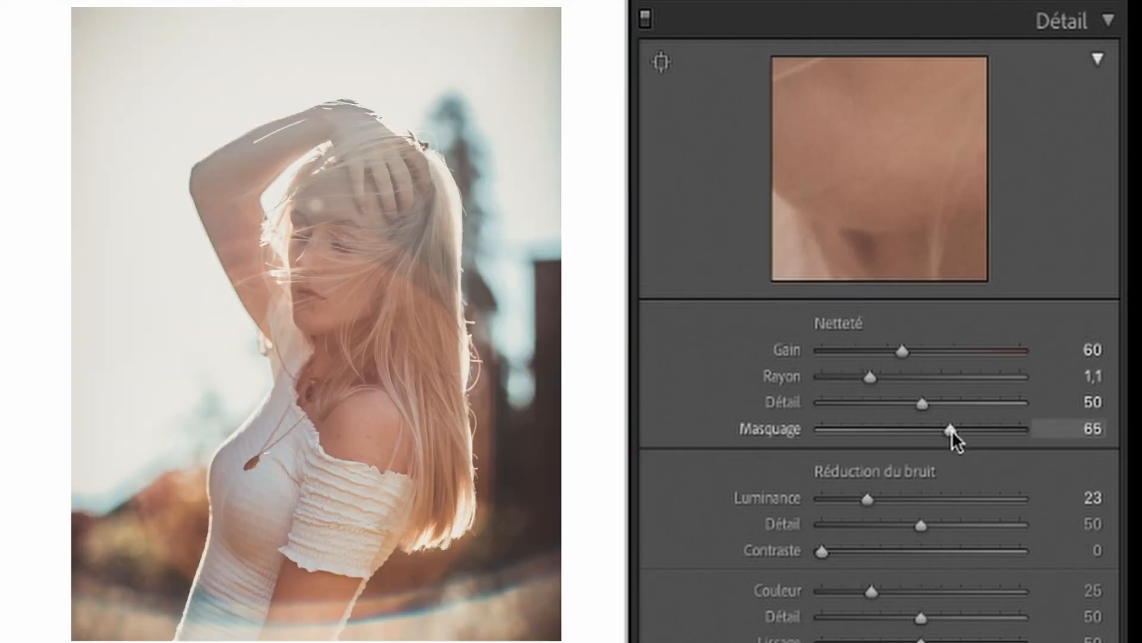
left_click_drag(951, 430, 987, 428)
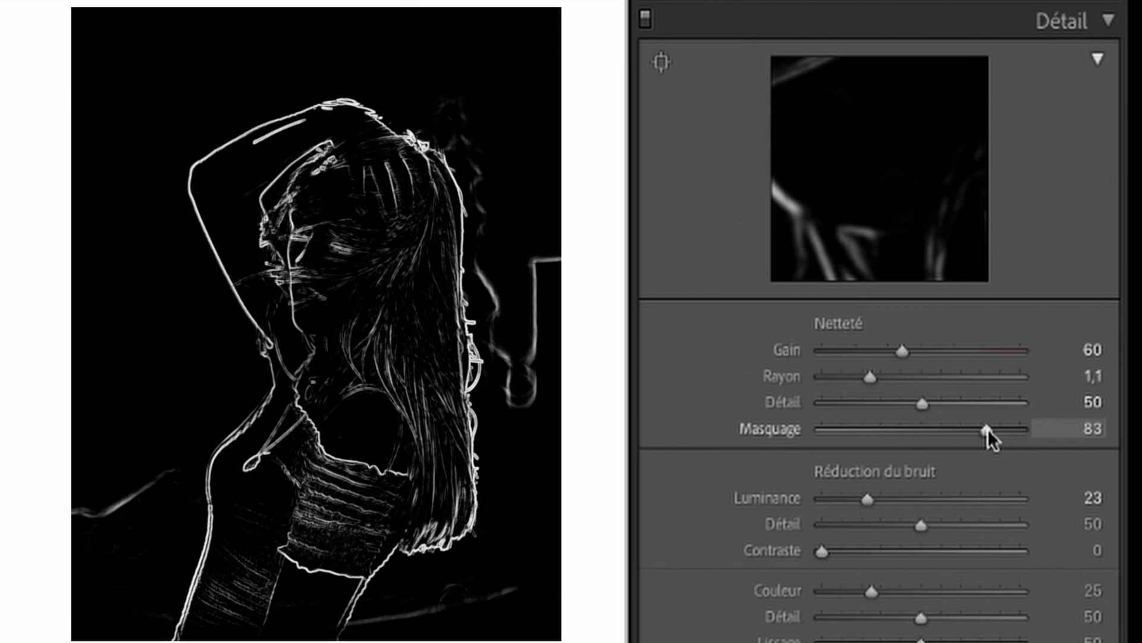
mouse_move(988, 430)
left_mouse_down()
mouse_move(998, 429)
mouse_move(987, 430)
left_mouse_up()
mouse_move(988, 429)
left_mouse_down()
mouse_move(889, 431)
mouse_move(985, 431)
left_mouse_up()
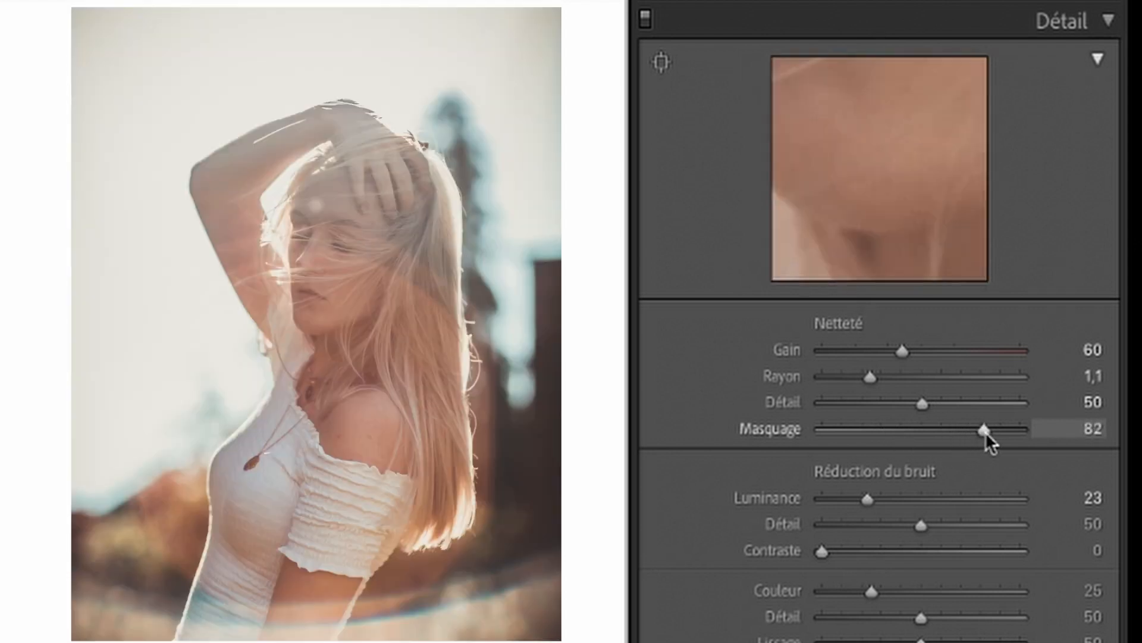
Compare the portrait with and without the Détail adjustments, both in full view and close up on the face
left_click(645, 22)
left_click(645, 22)
left_click(645, 22)
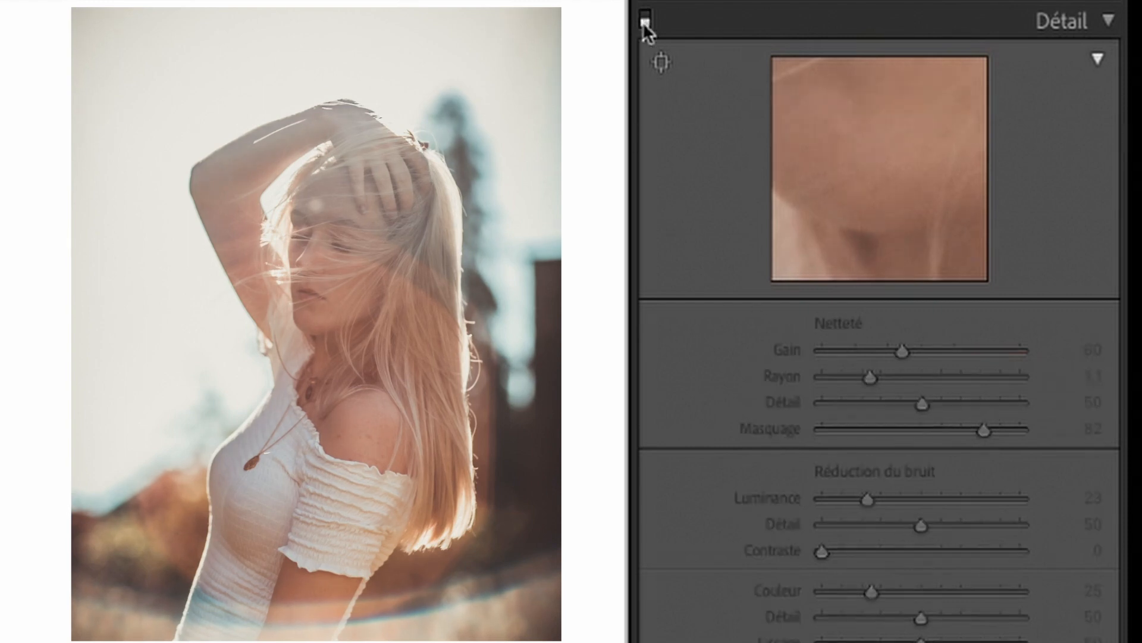
left_click(645, 22)
left_click(307, 238)
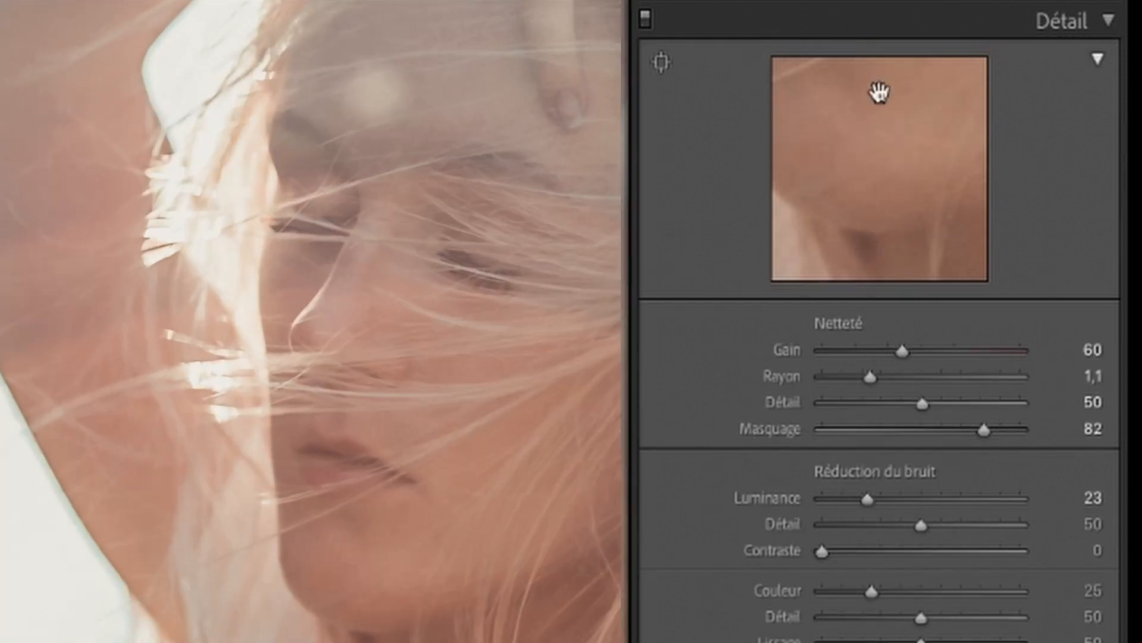
left_click(645, 27)
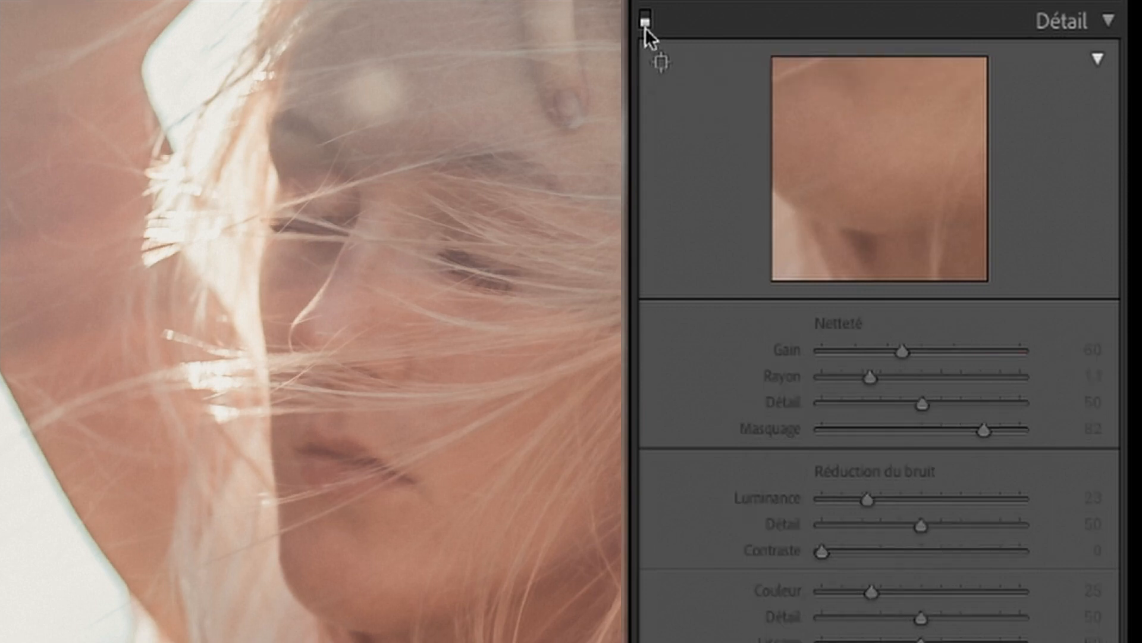
left_click(645, 27)
left_click(645, 21)
left_click(645, 26)
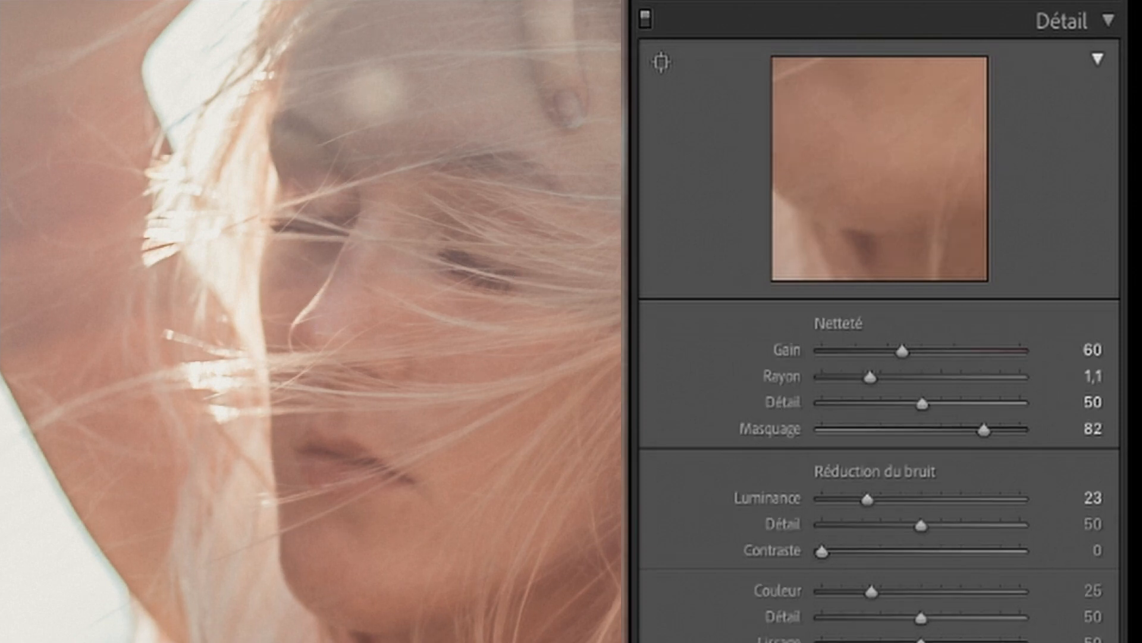
left_click(645, 18)
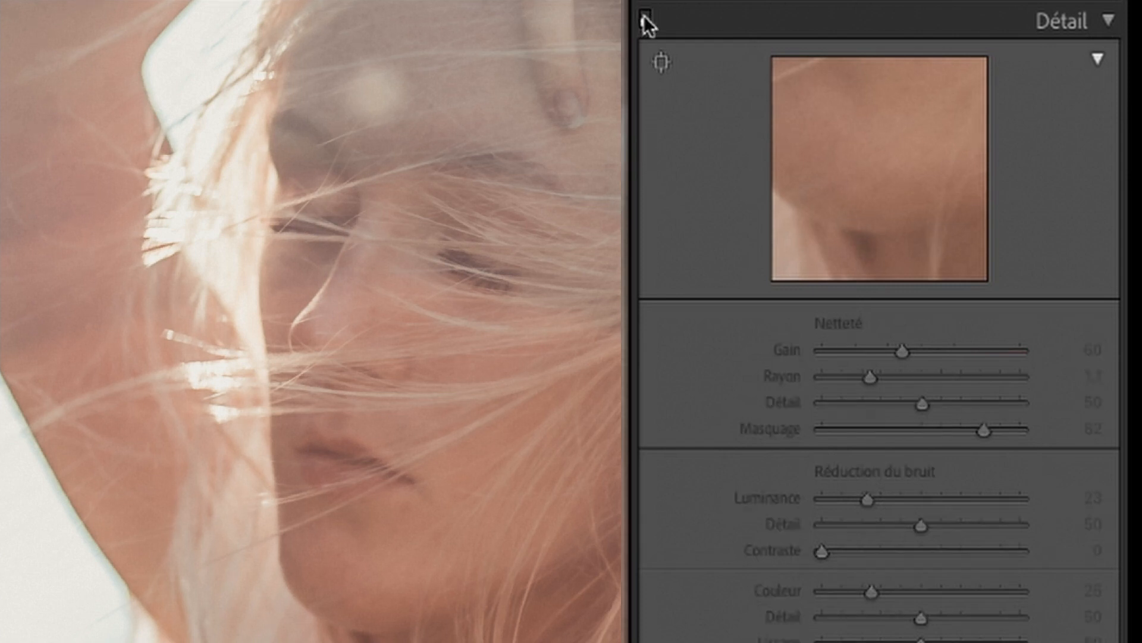
left_click(645, 18)
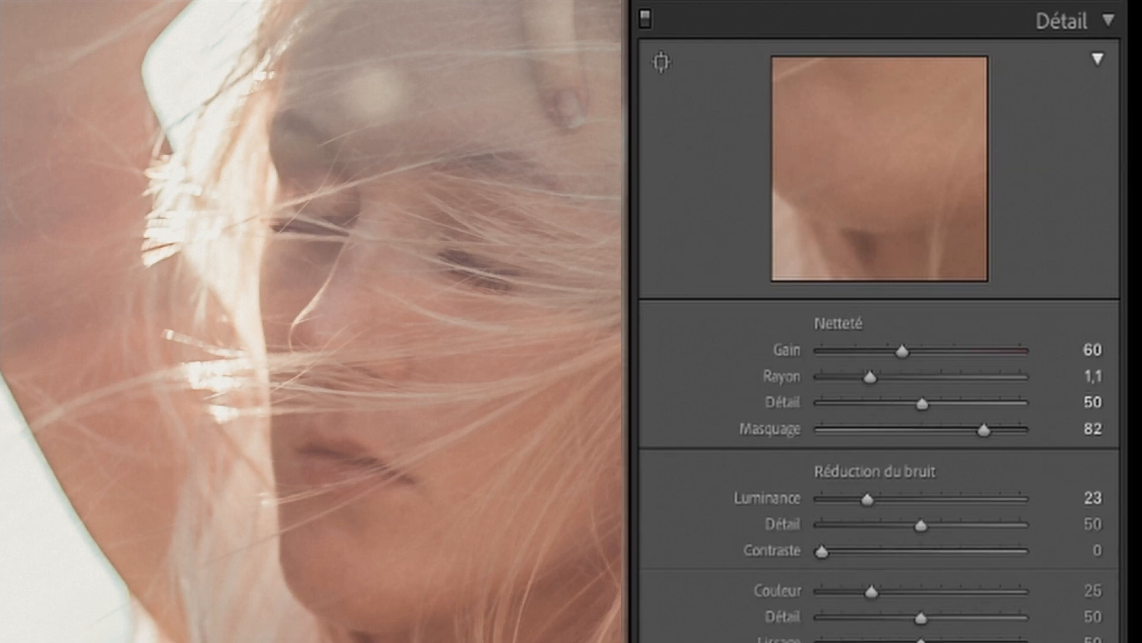
left_click(468, 363)
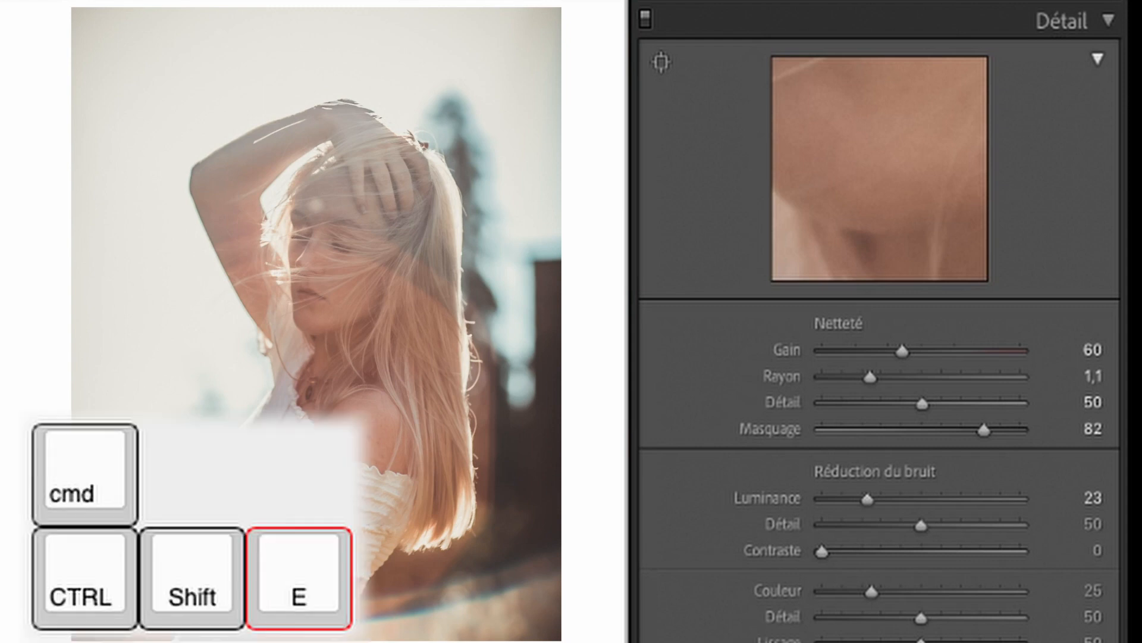
Open the photo's export settings and set the file output to JPEG in the Ecran P3 colour space
key("super+shift+e")
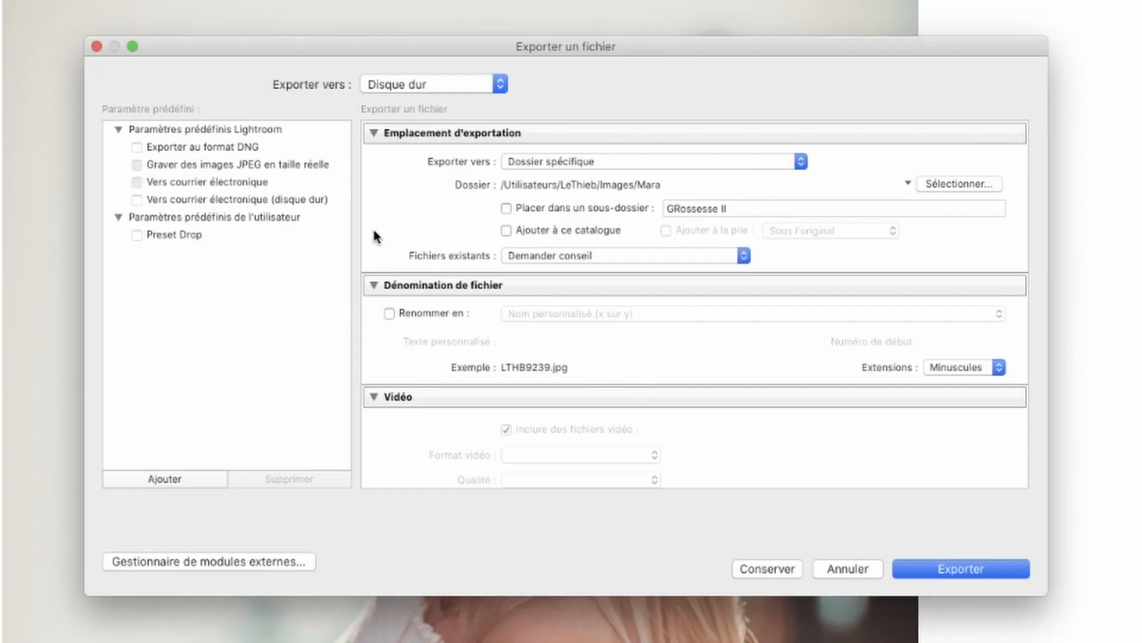
scroll(409, 183, "down", 5)
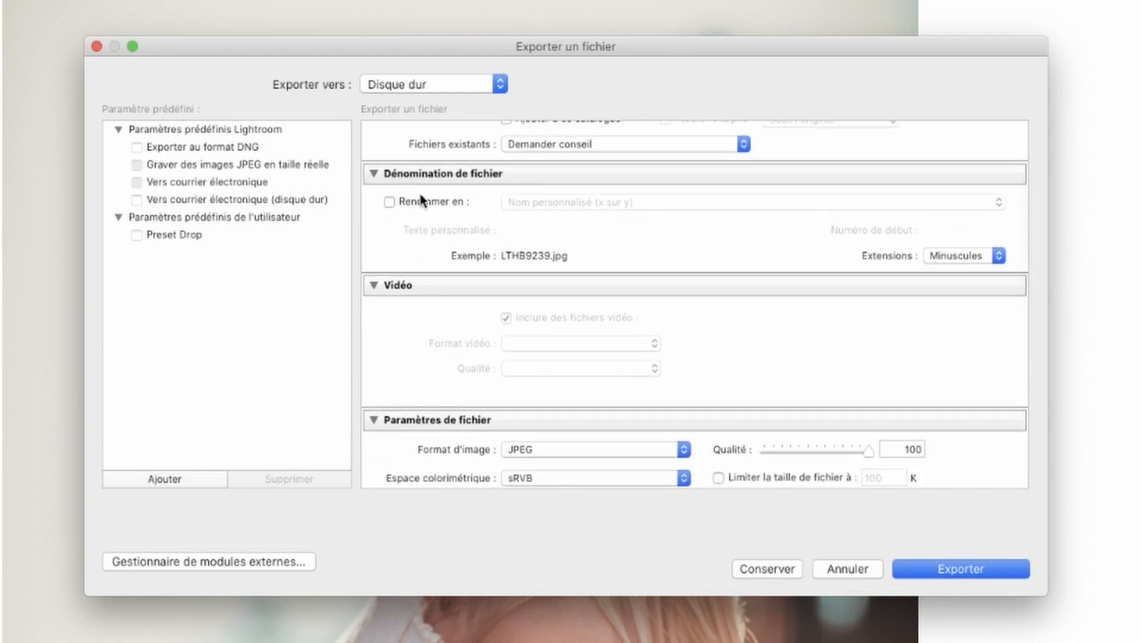
scroll(421, 200, "down", 4)
scroll(420, 195, "down", 4)
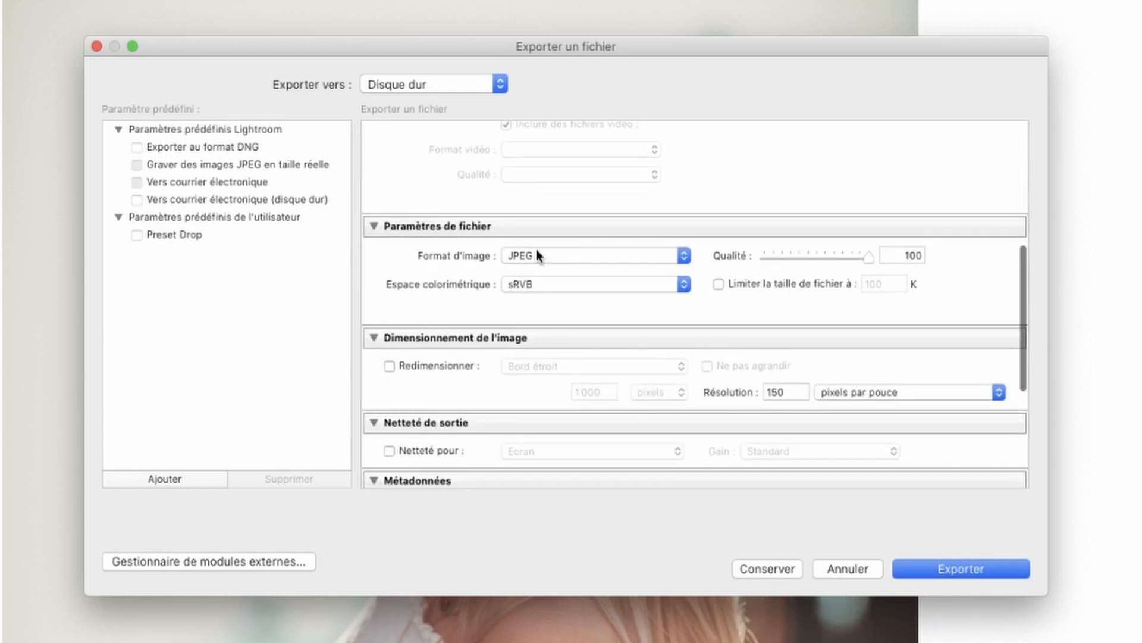
left_click(575, 257)
left_click(577, 257)
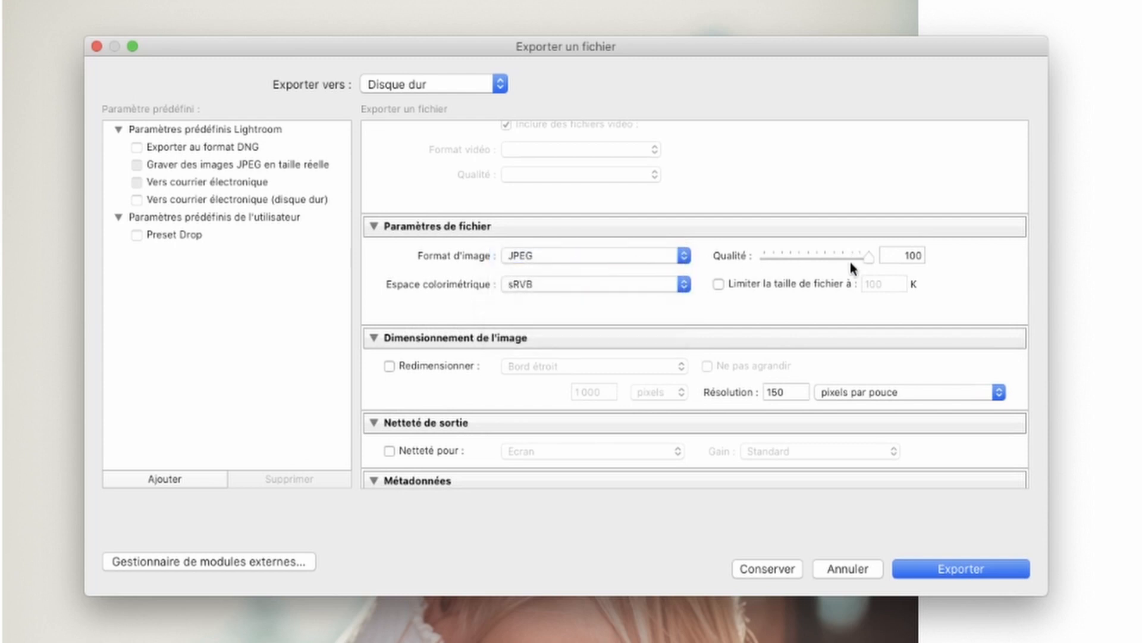
left_click(579, 288)
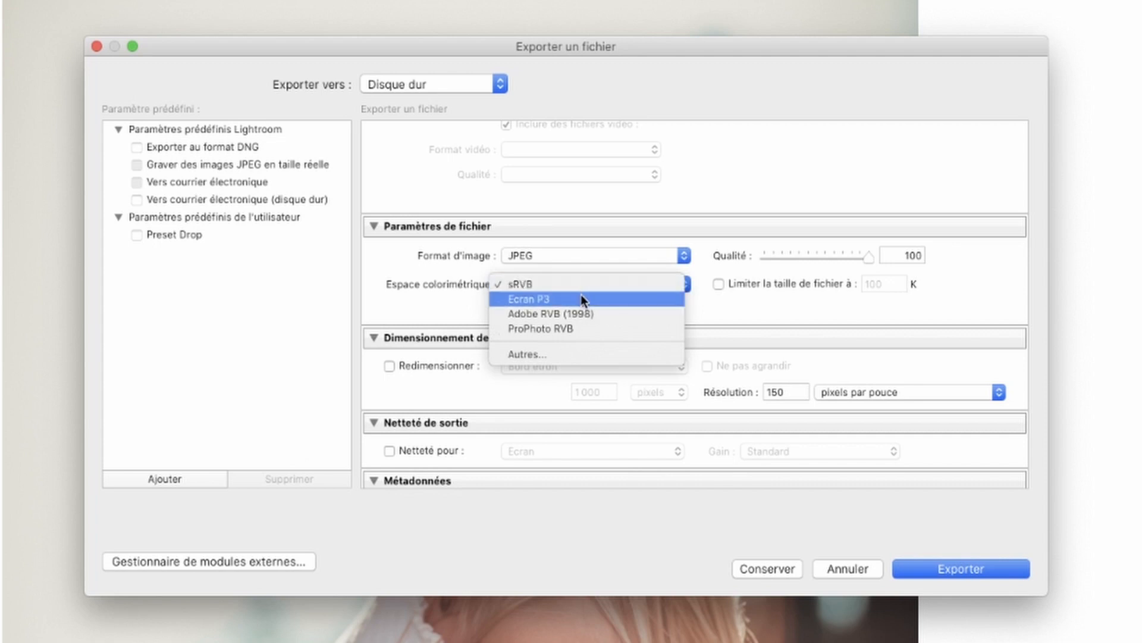
left_click(581, 295)
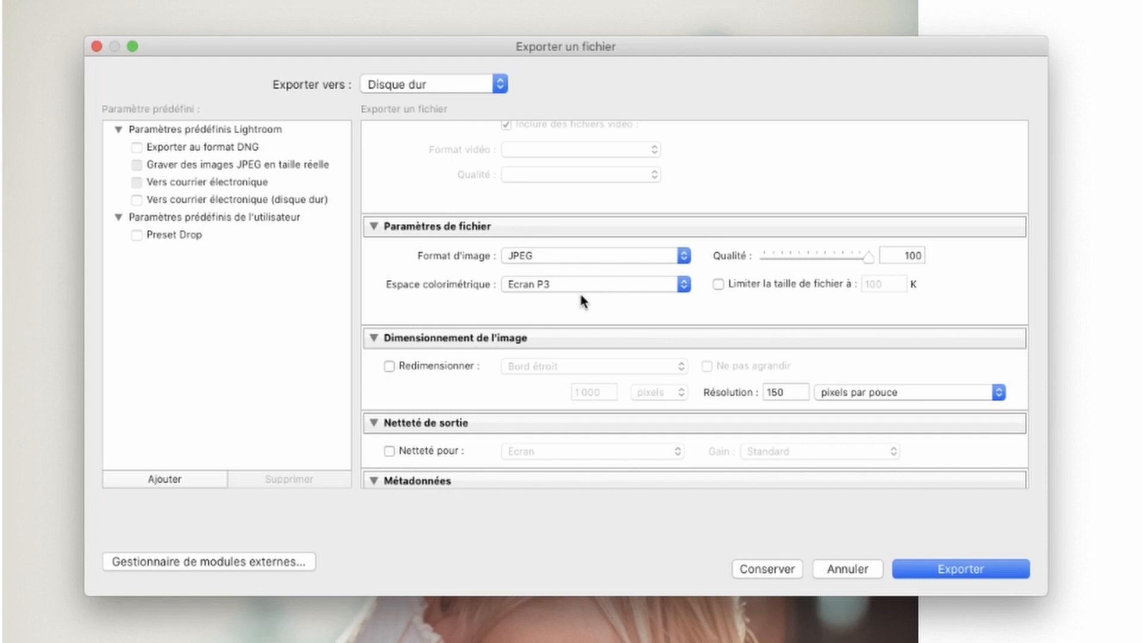
Enable resizing for the export by Bord étroit at 1080 pixels
left_click(390, 366)
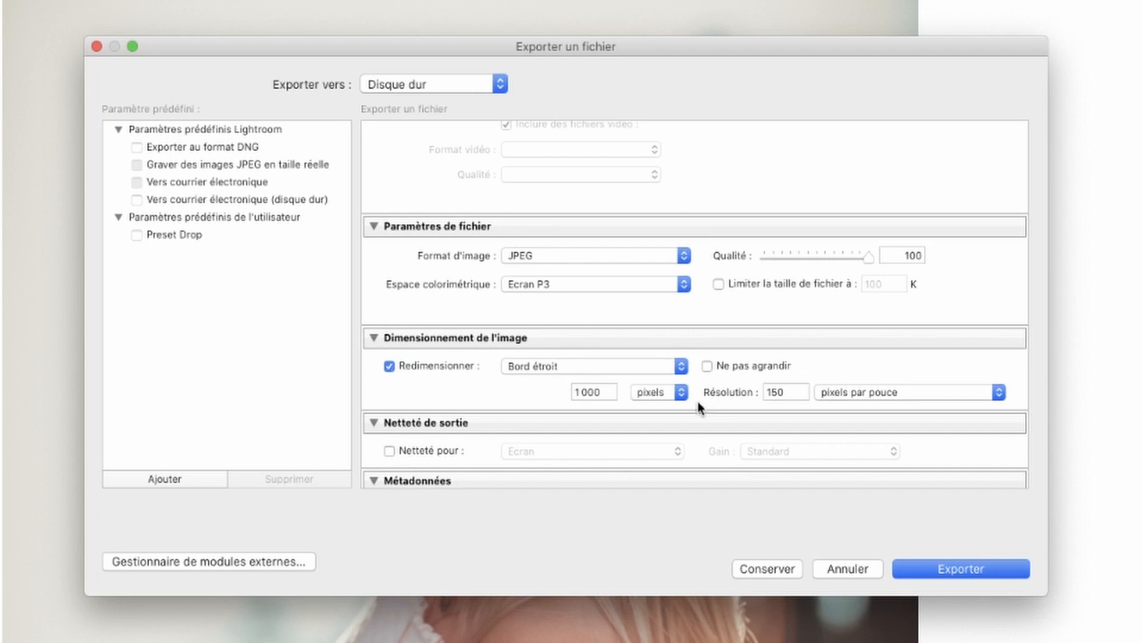
left_click(605, 390)
key("BackSpace")
type("1080")
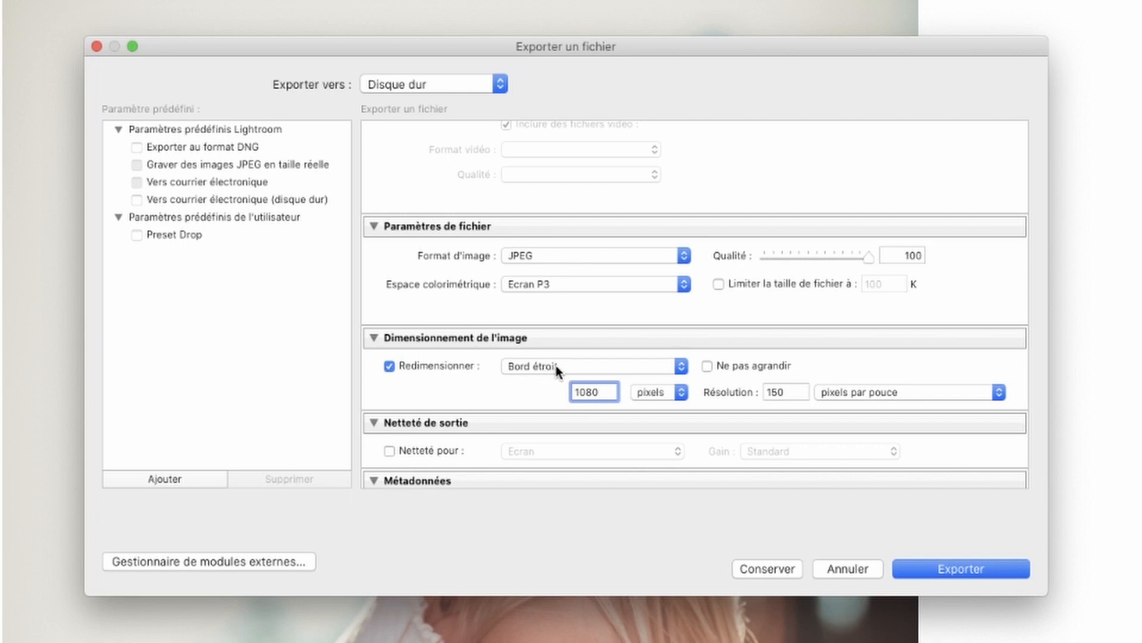
left_click(575, 368)
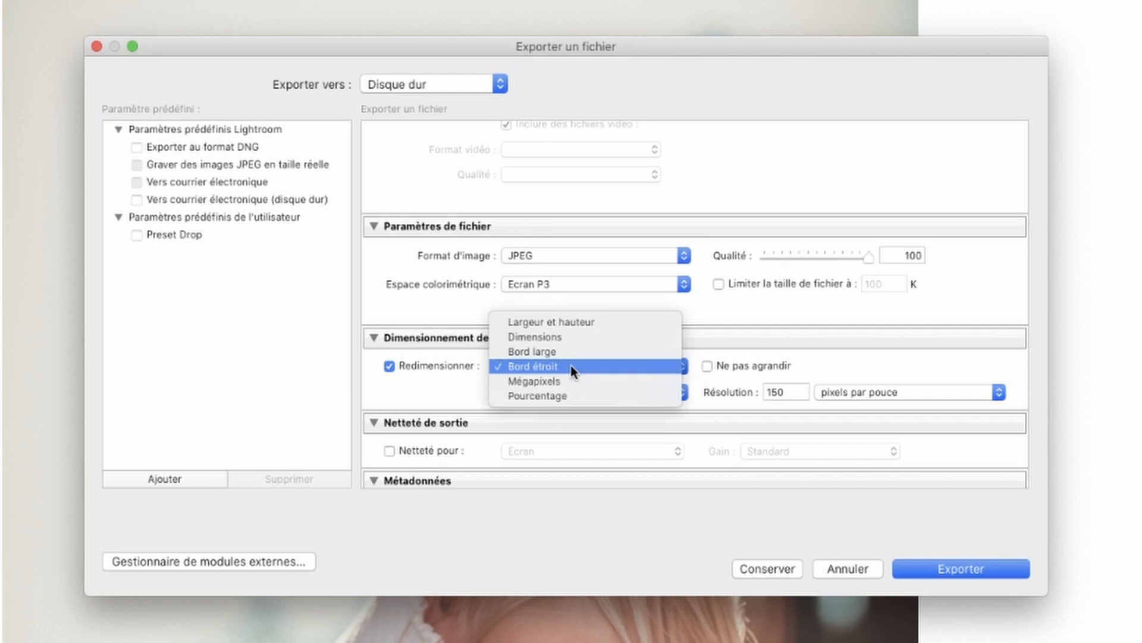
left_click(571, 367)
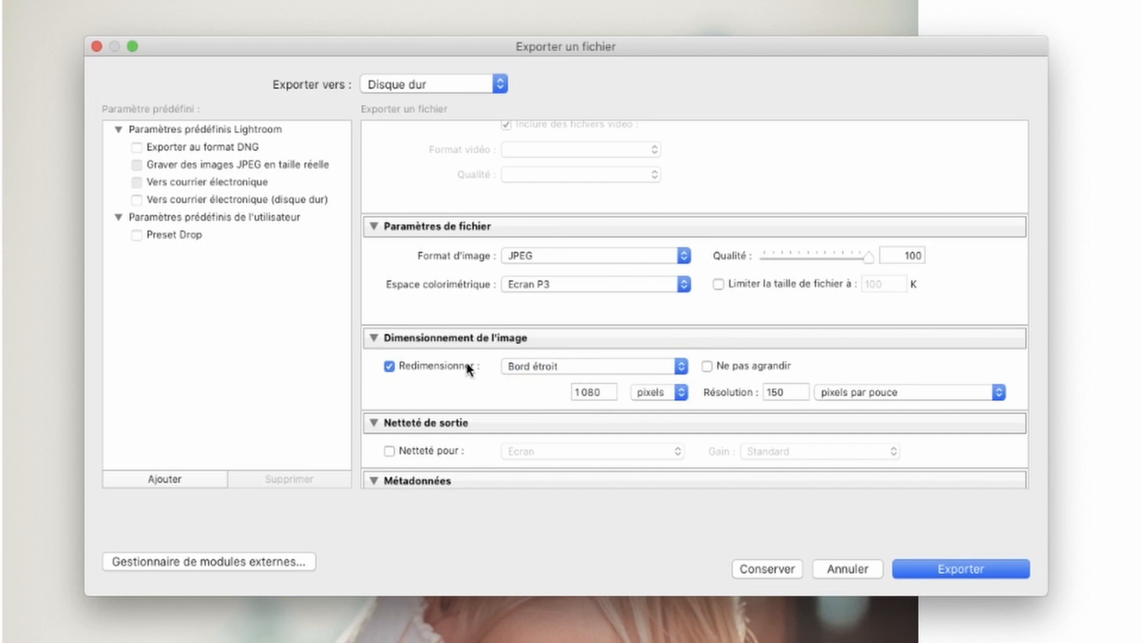
Review the remaining export settings, including metadata and watermark, and export the photo
scroll(468, 368, "down", 10)
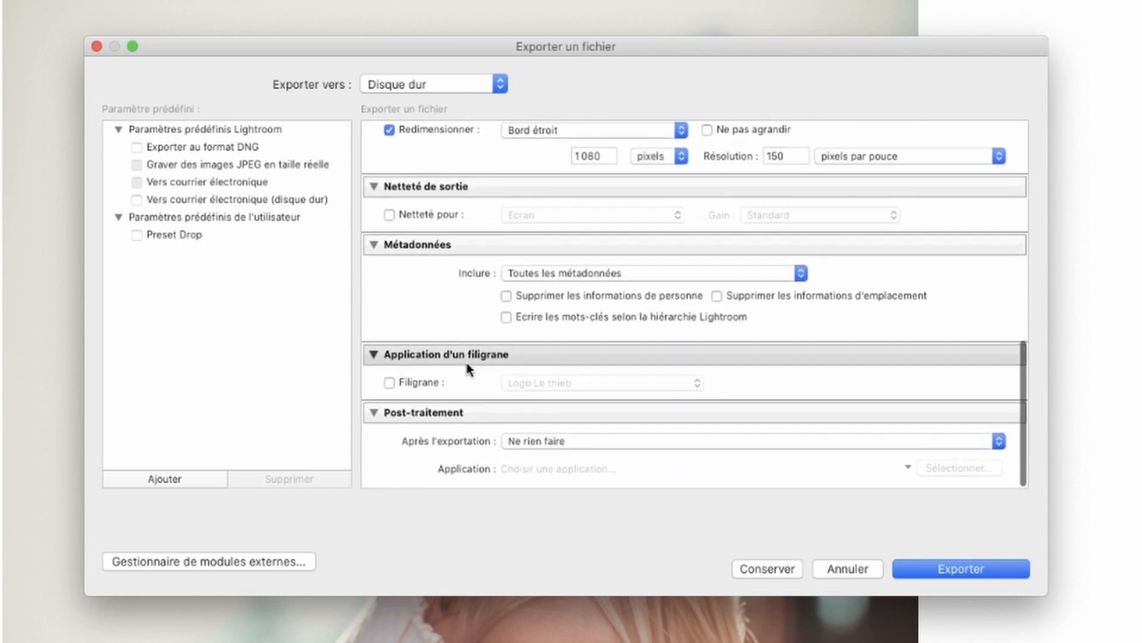
scroll(468, 368, "up", 15)
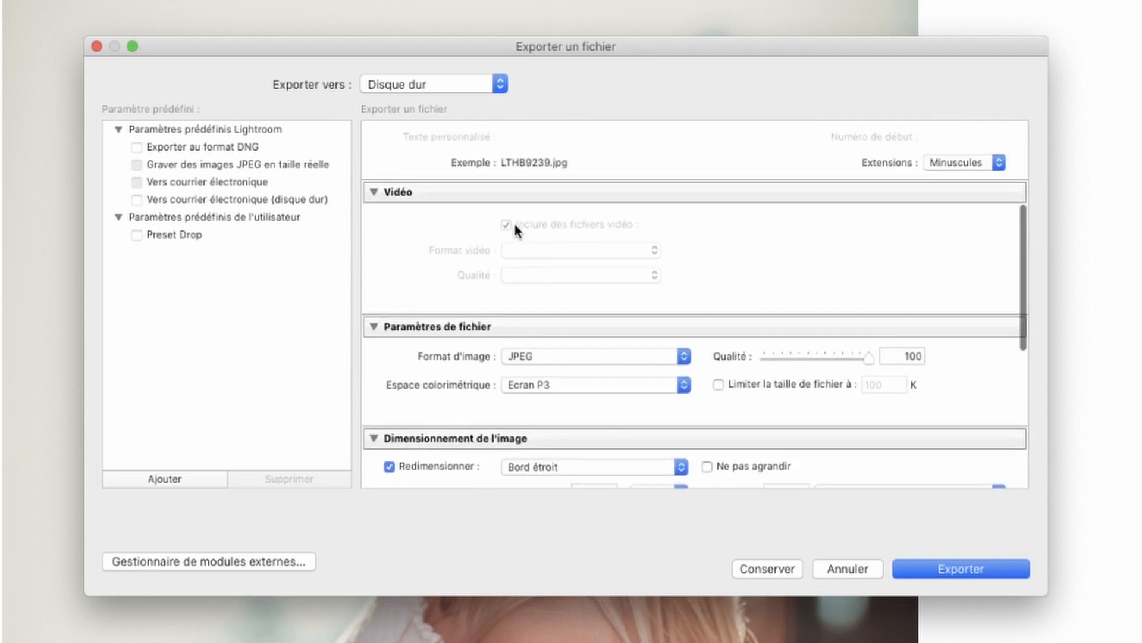
scroll(523, 249, "up", 2)
scroll(541, 260, "down", 10)
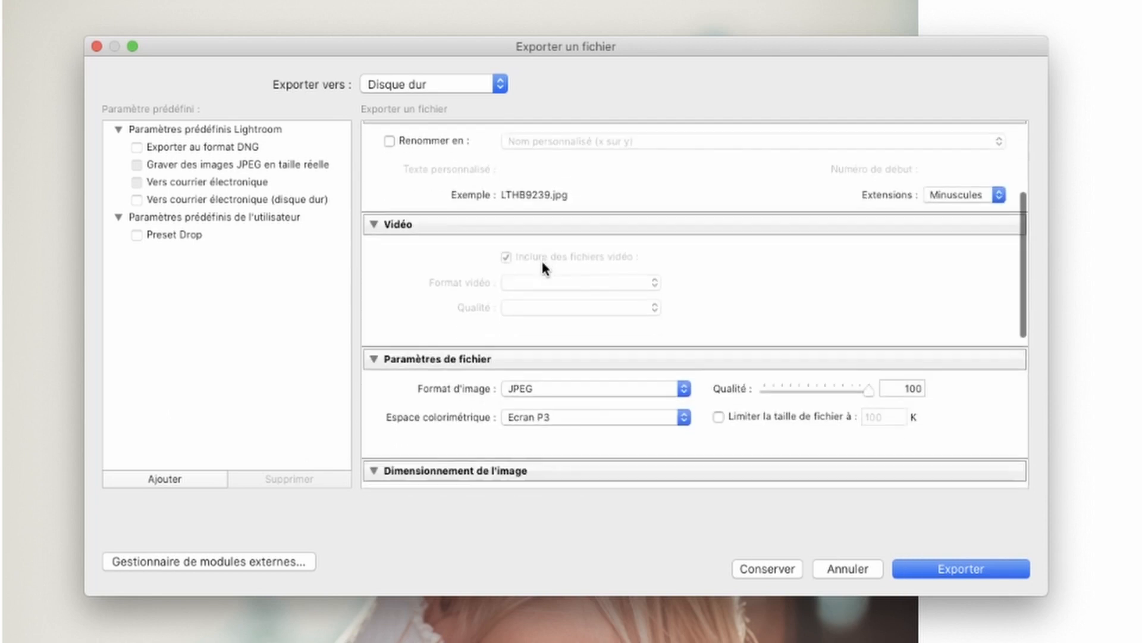
scroll(524, 366, "down", 5)
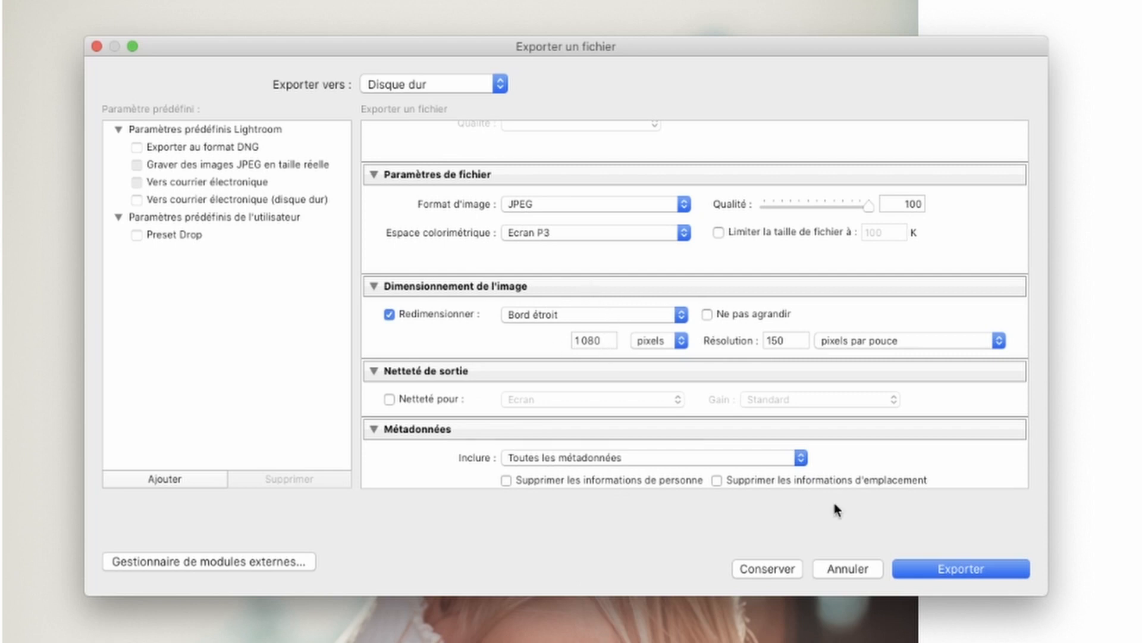
scroll(712, 326, "up", 10)
scroll(502, 470, "down", 15)
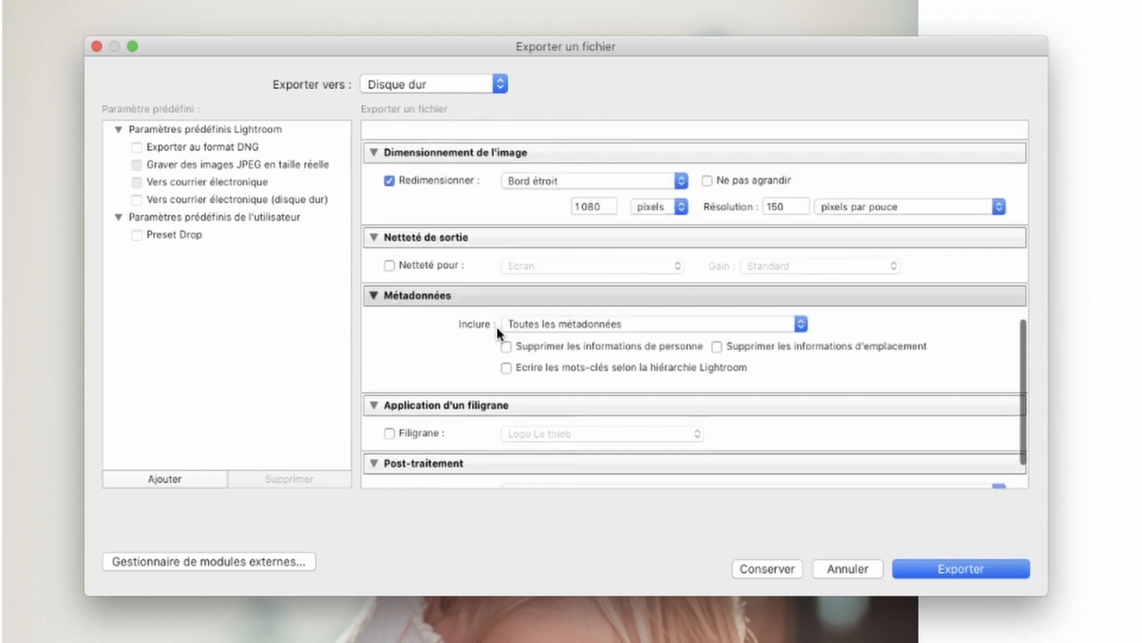
left_click(985, 570)
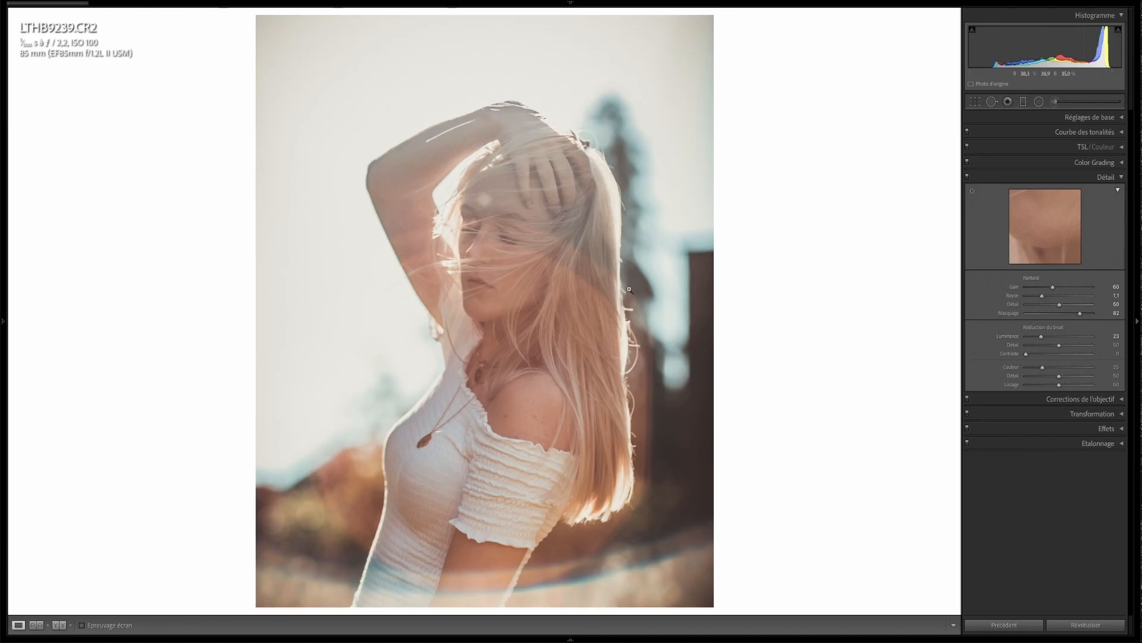